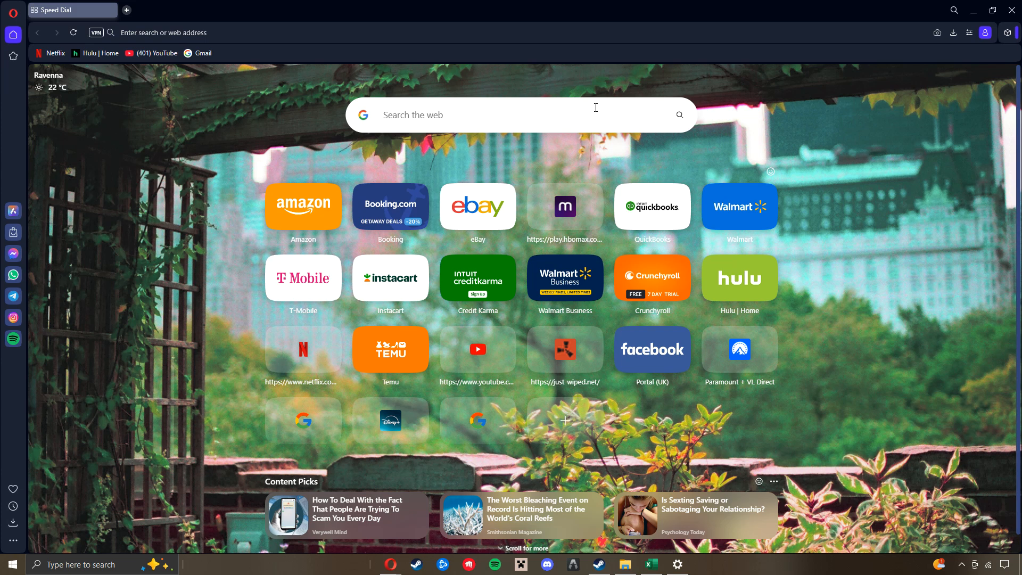
- Open the draw.io web app in the browser
left_click(274, 33)
type("draw.io")
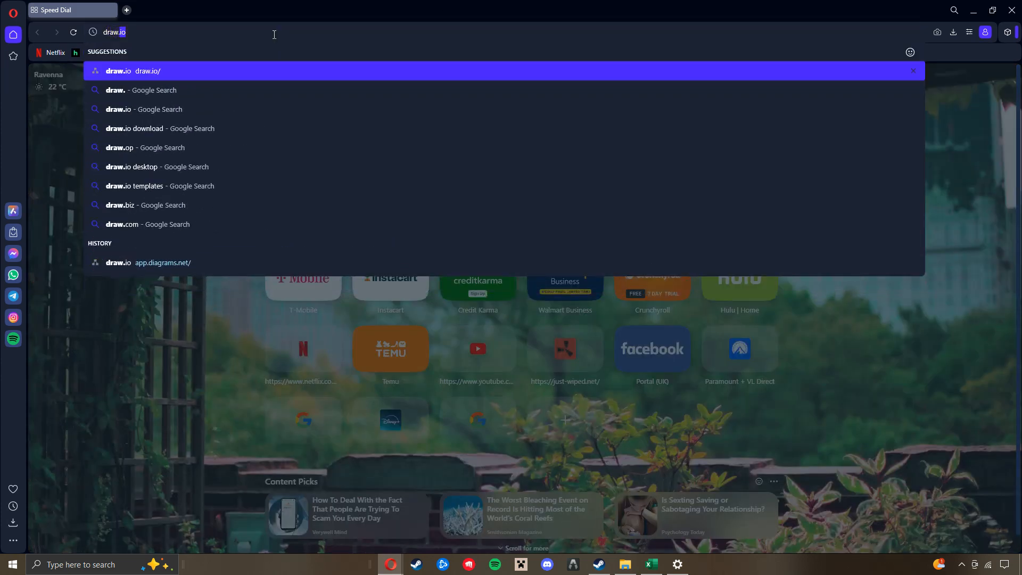
left_click(224, 78)
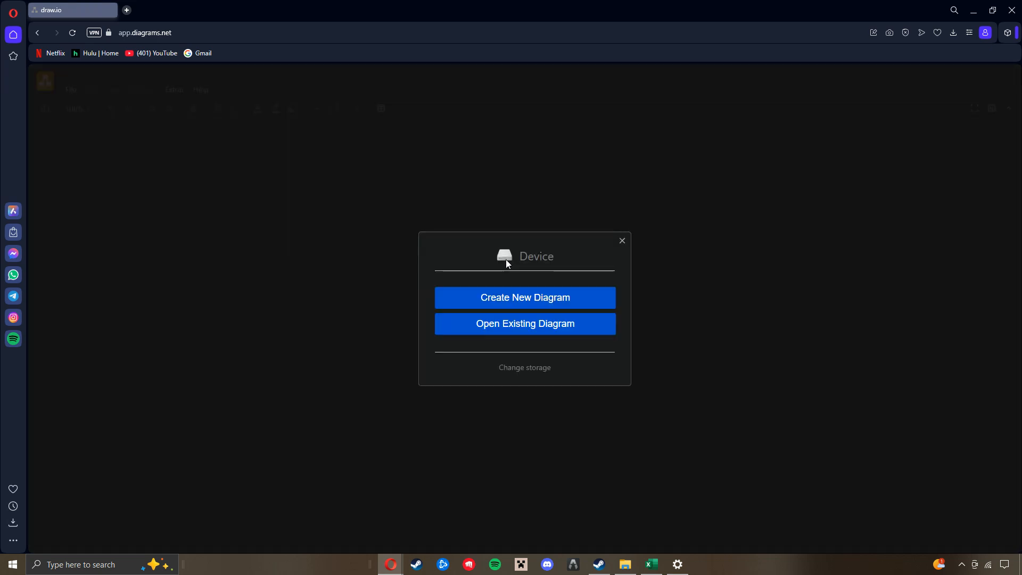
- Choose Device as the storage location for diagrams and start a new diagram
left_click(515, 368)
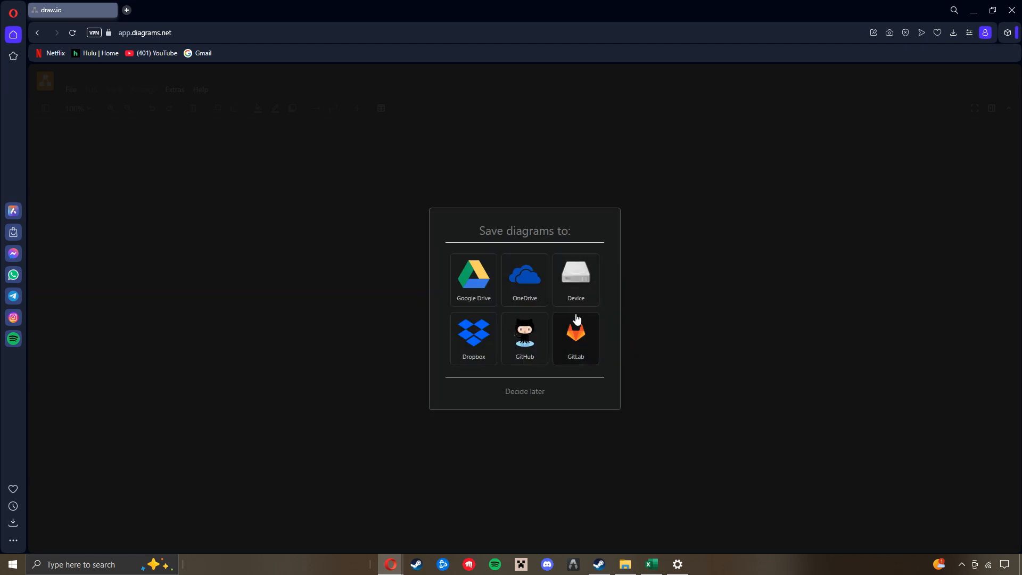
left_click(573, 281)
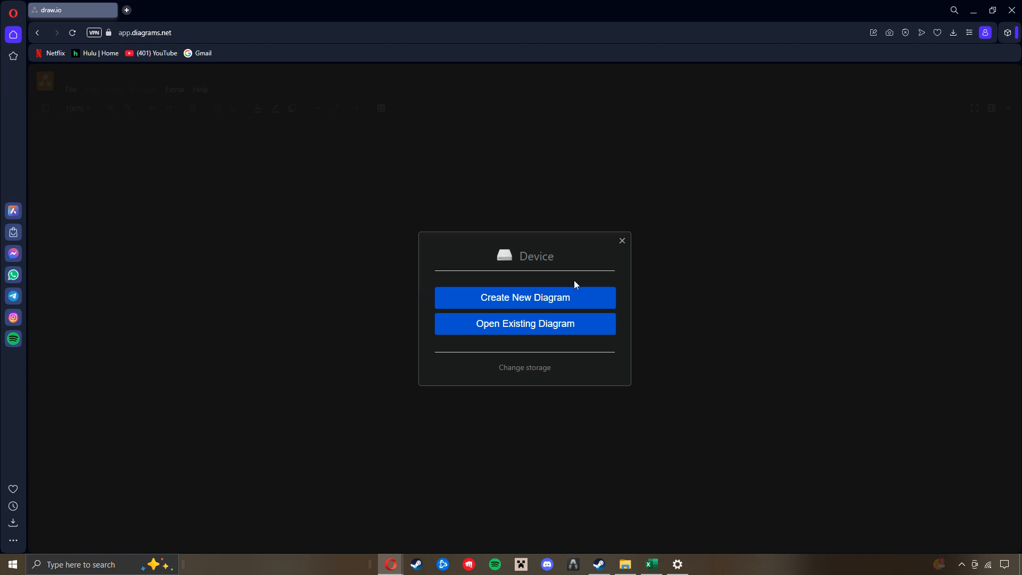
left_click(512, 304)
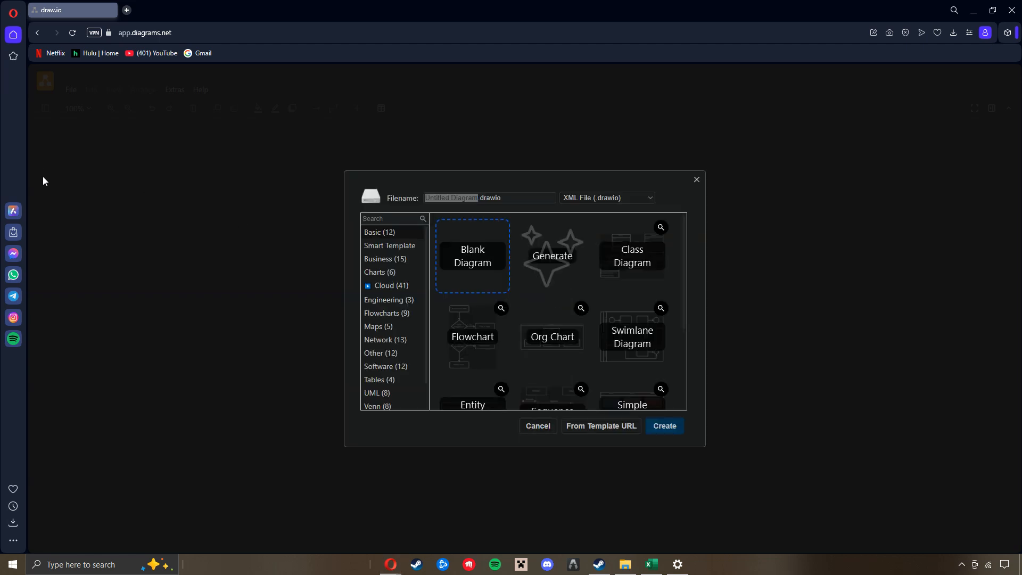
- Name the file SmallBusinessNetworks and create it as a blank diagram
left_click(455, 197)
left_click_drag(478, 197, 427, 197)
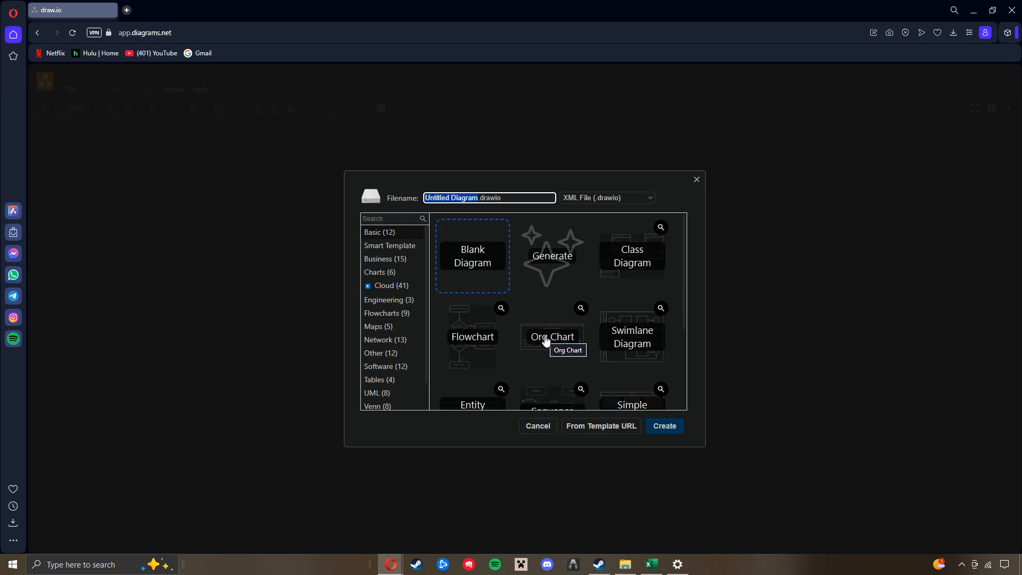
type("SmallBus")
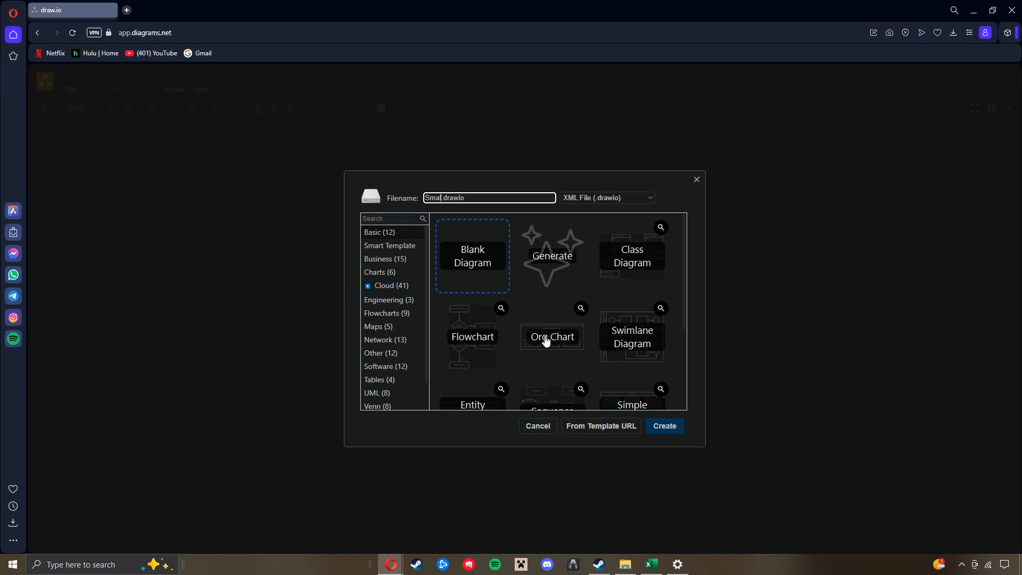
type("inessNetworks")
left_click(469, 261)
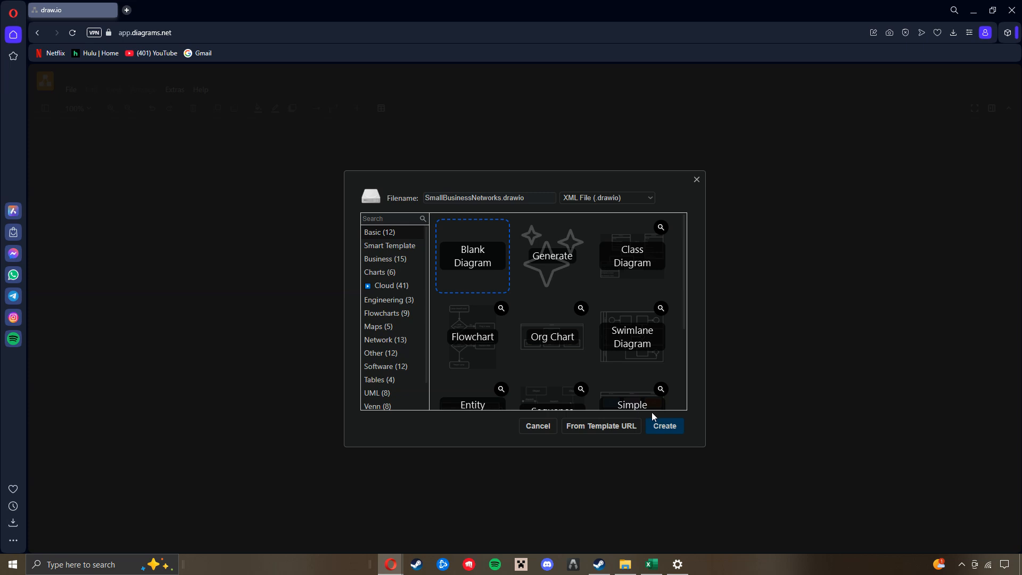
left_click(666, 426)
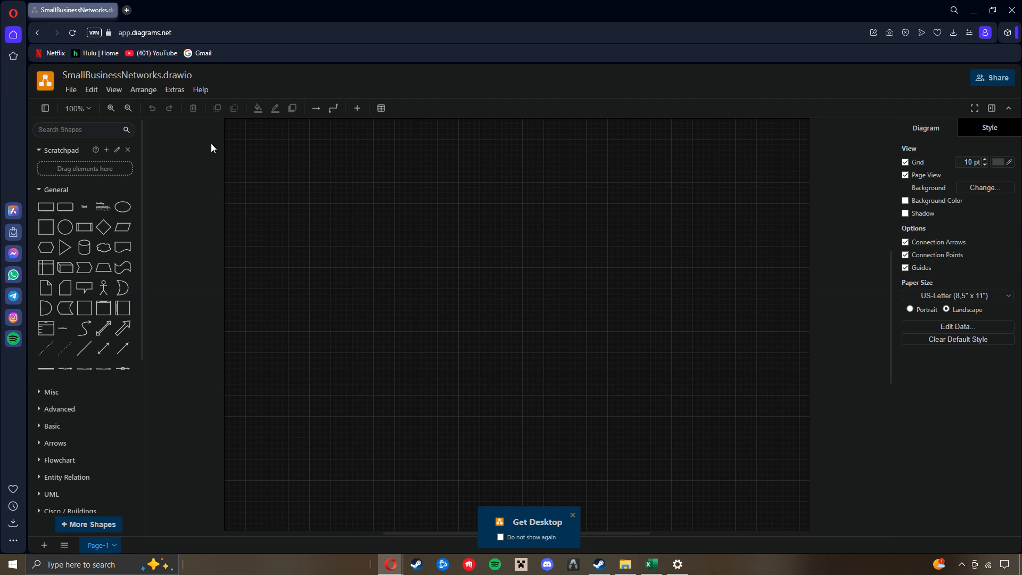
- Apply the page setup with US-Letter paper, landscape orientation and a grid size of 10
left_click(71, 90)
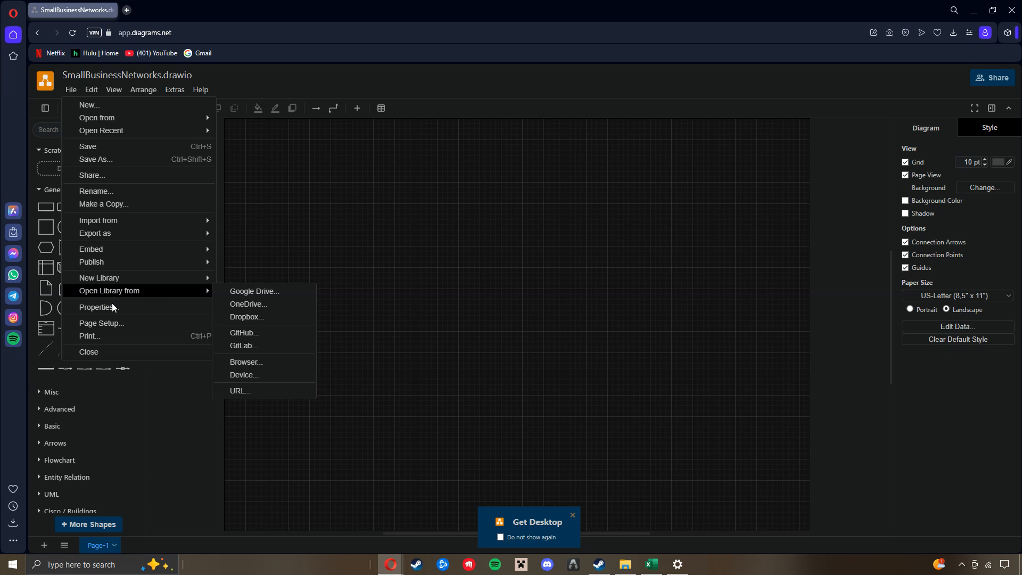
left_click(111, 326)
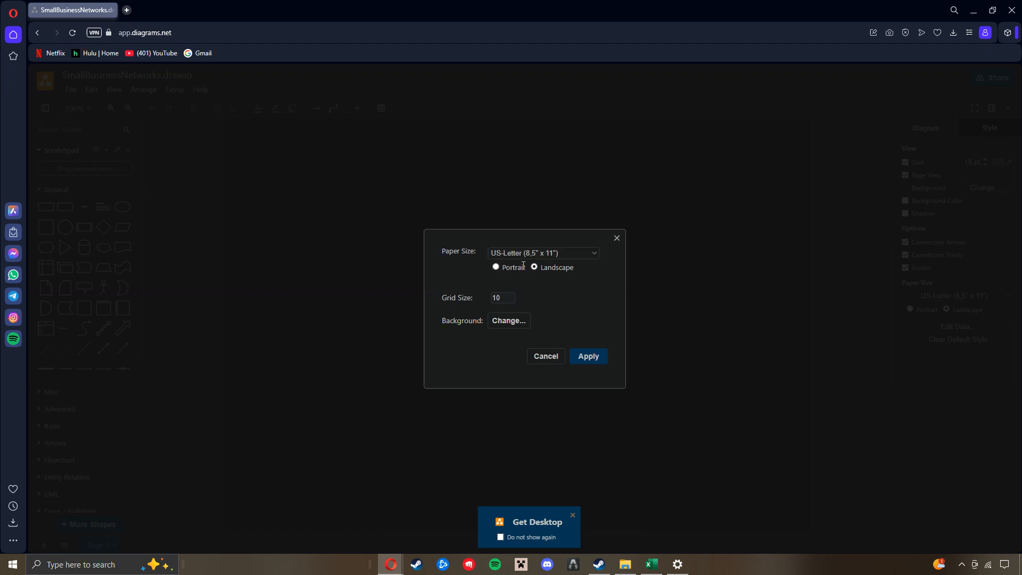
left_click(598, 356)
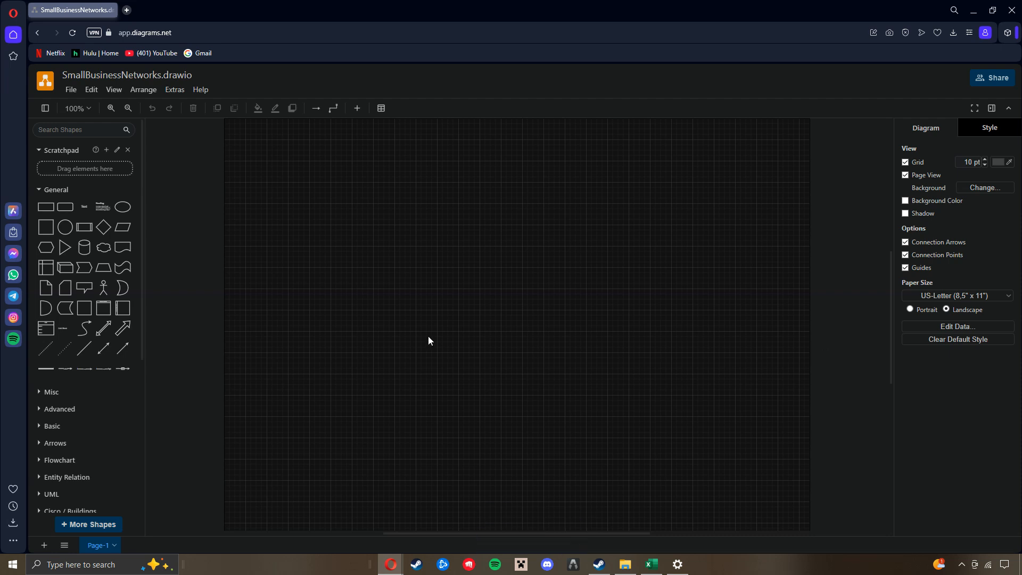
- Check the available shape libraries for the Network set under Networking, leaving the selection as is
scroll(98, 358, "down", 2)
scroll(88, 338, "down", 5)
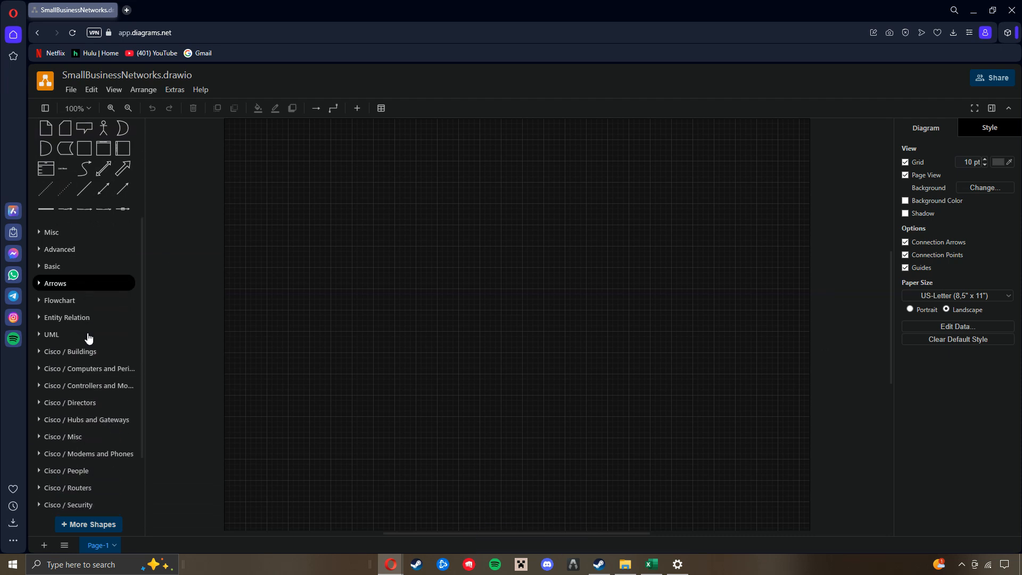
left_click(95, 525)
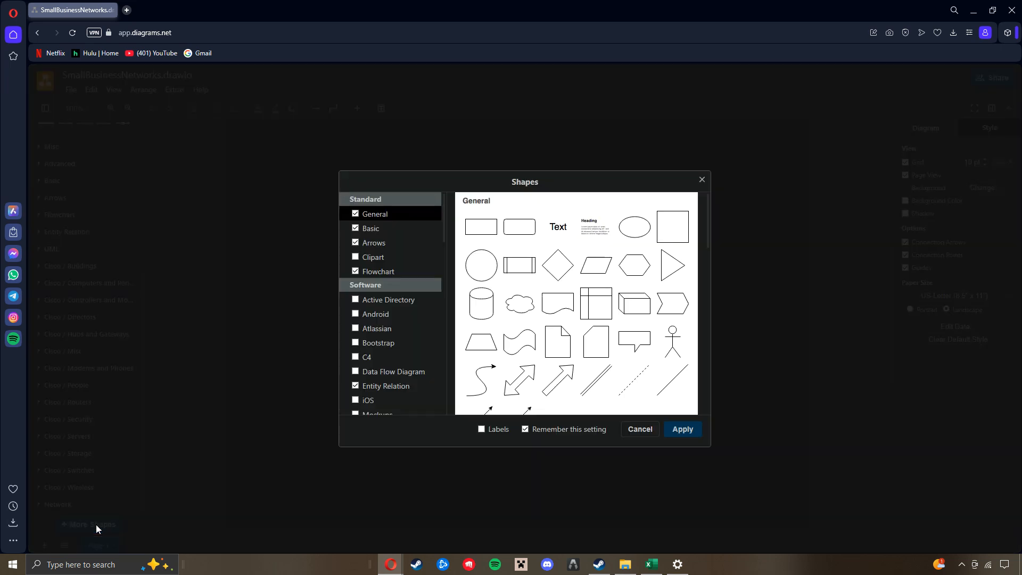
scroll(386, 230, "down", 8)
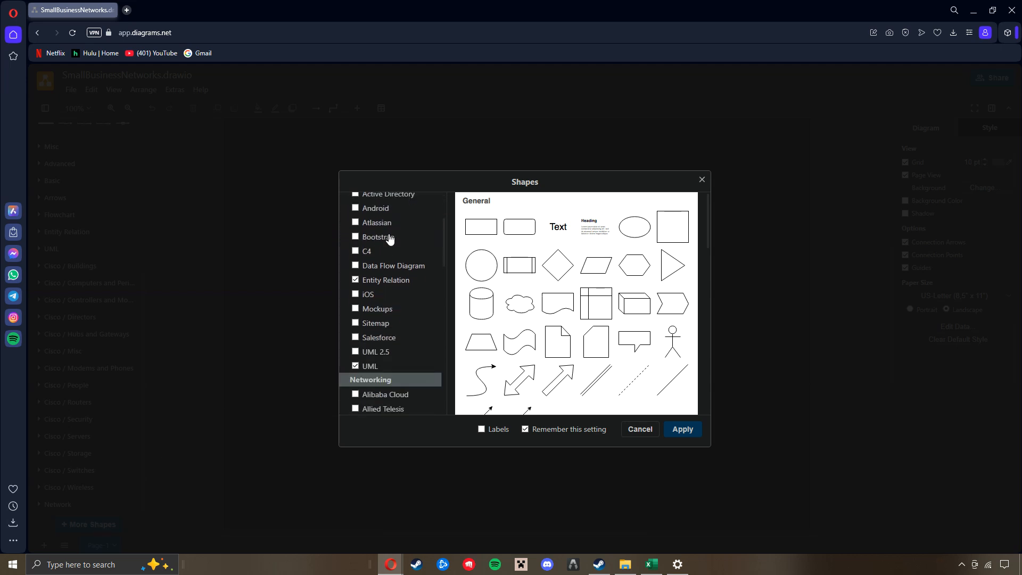
scroll(392, 242, "down", 3)
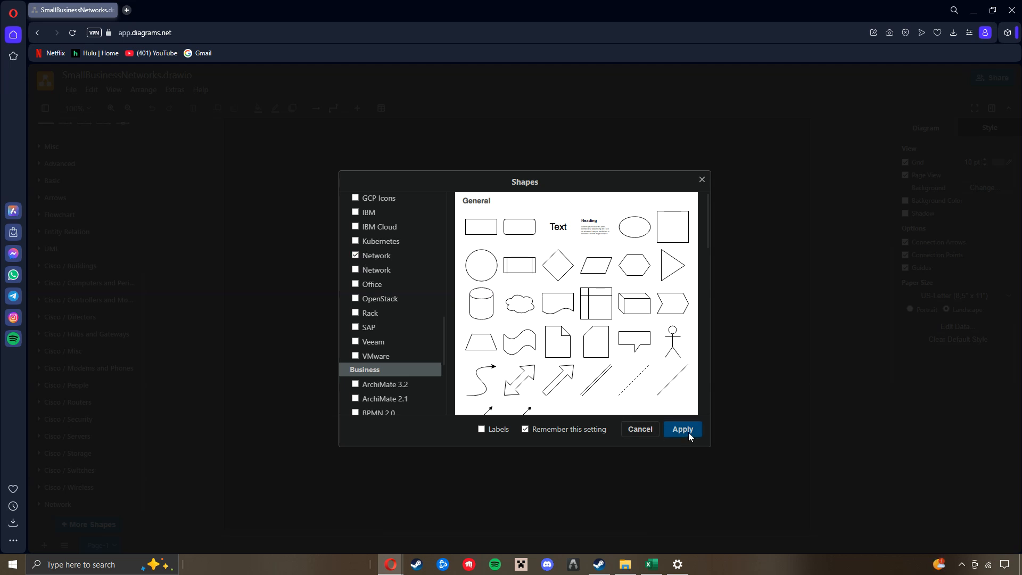
left_click(702, 180)
- Expand the Network shape library and place a router at the top centre of the page
left_click(59, 504)
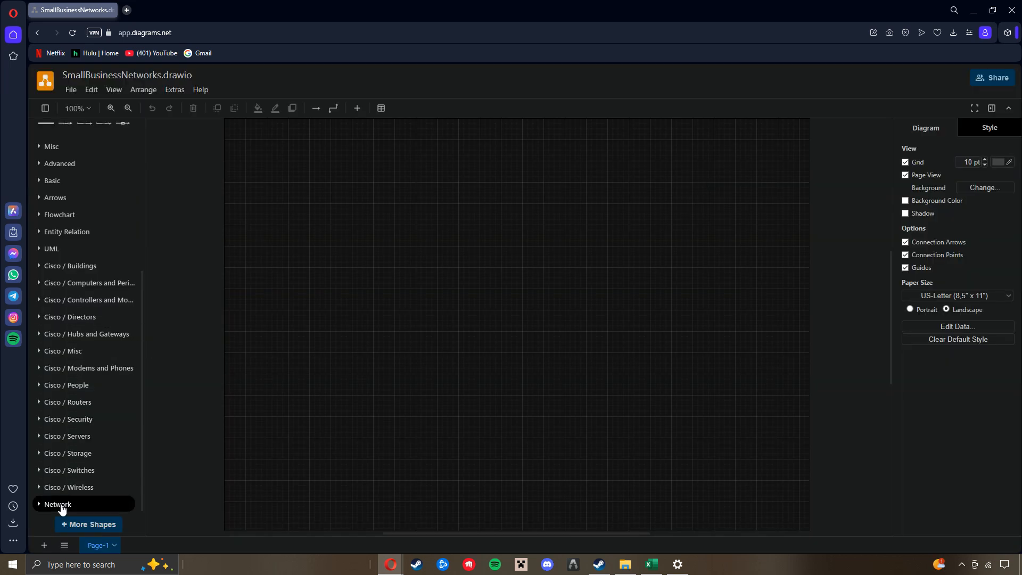
scroll(97, 418, "down", 3)
scroll(99, 415, "down", 2)
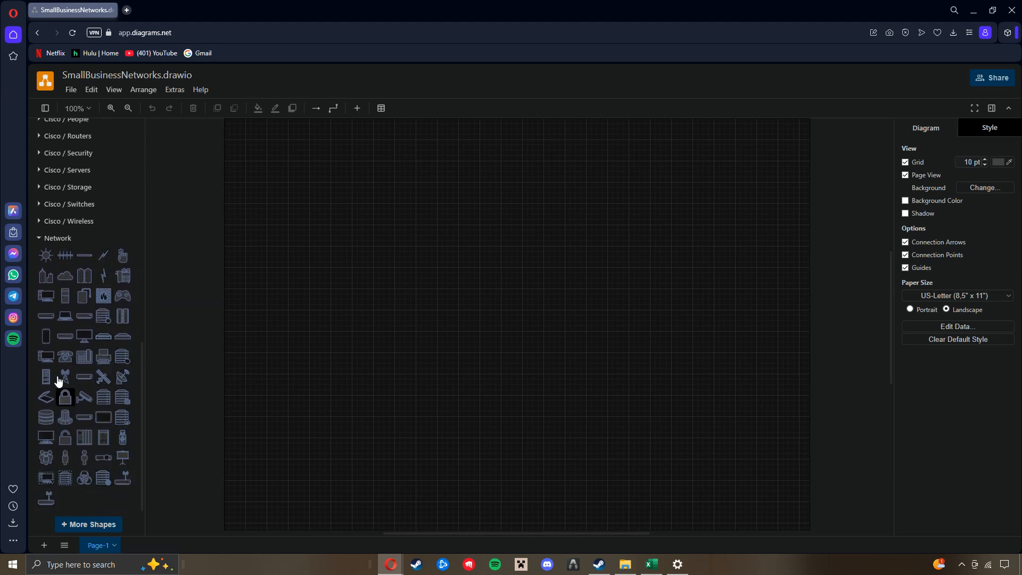
mouse_move(101, 382)
left_click_drag(85, 382, 490, 138)
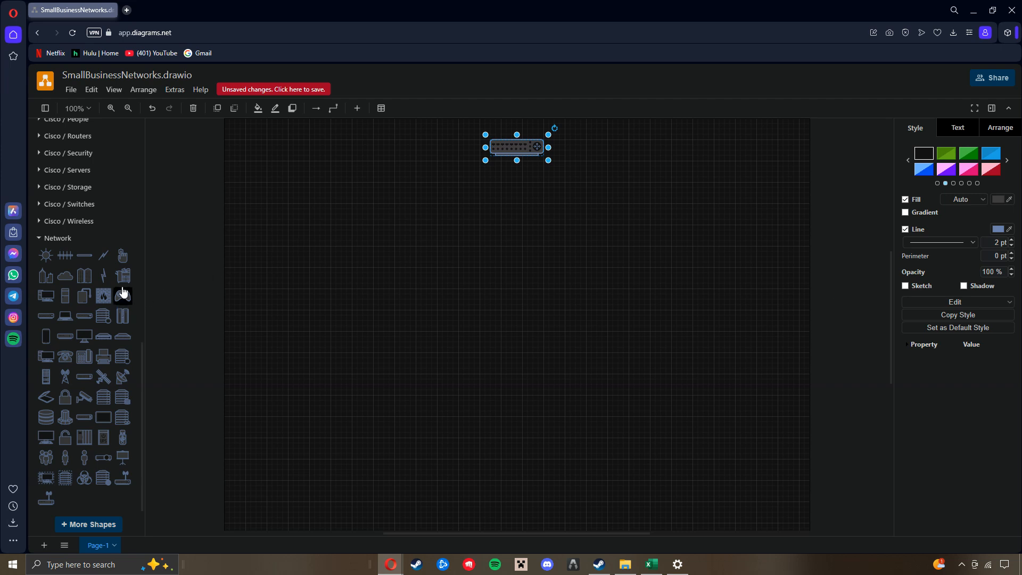
- Place a firewall directly below the router and a switch below the firewall, centred in one column
mouse_move(107, 300)
left_click_drag(107, 300, 489, 182)
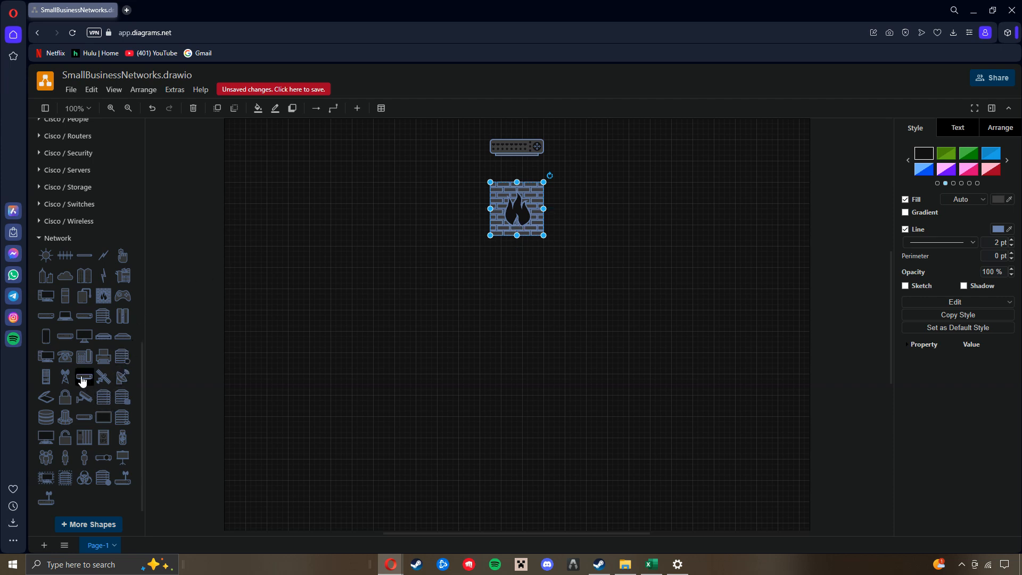
mouse_move(86, 420)
left_click_drag(85, 420, 490, 271)
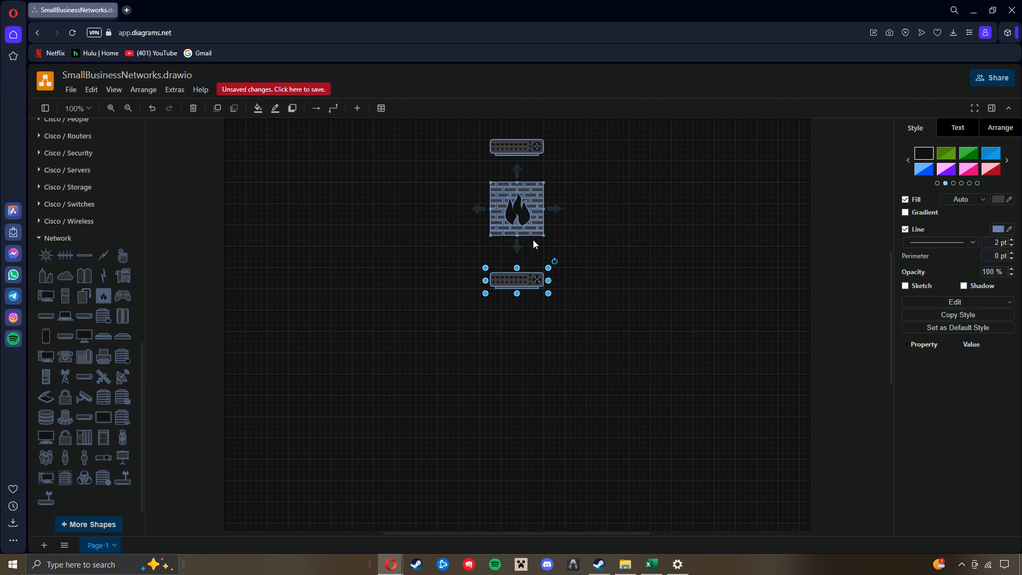
- Add a server below and to the left of the switch
scroll(532, 240, "down", 2)
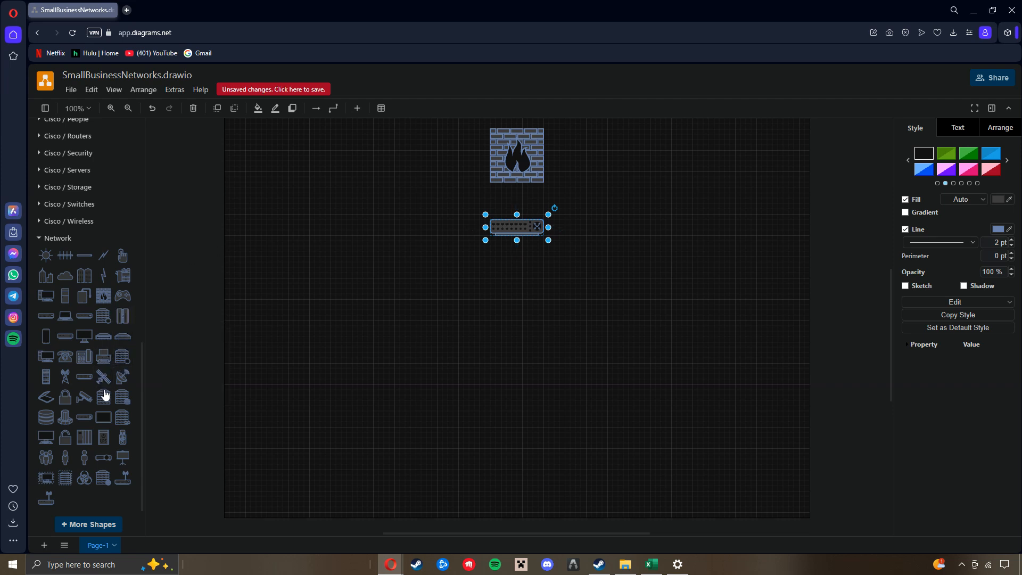
mouse_move(105, 402)
left_click_drag(105, 402, 493, 276)
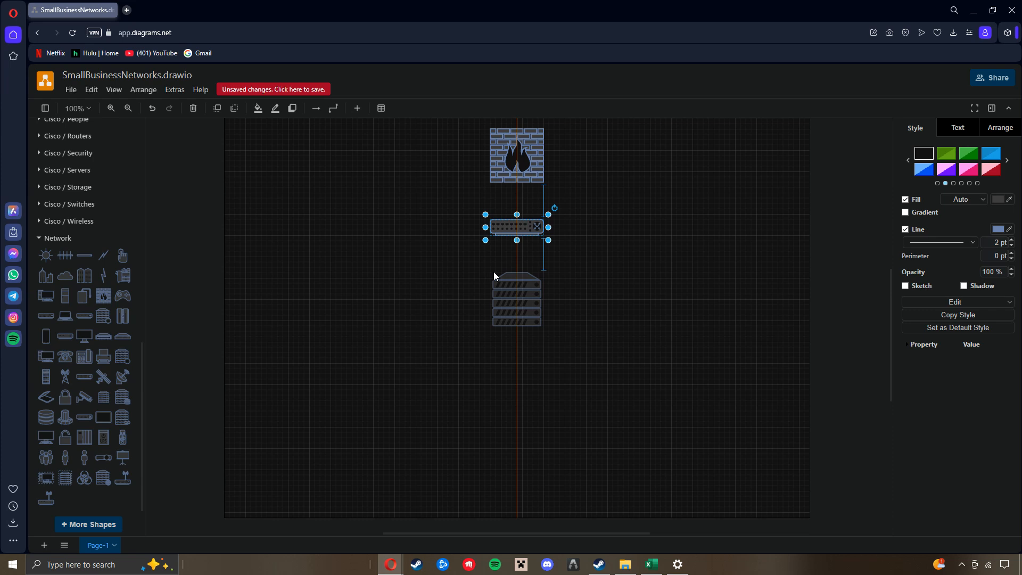
left_click_drag(493, 272, 446, 265)
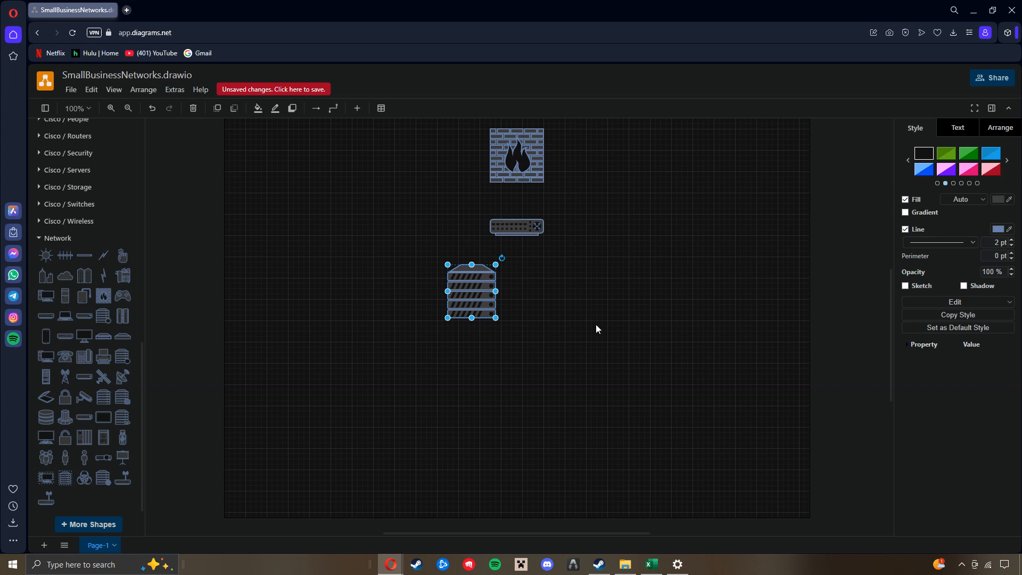
- Add three desktop PCs stacked in a vertical column to the right of the server
mouse_move(96, 342)
mouse_move(46, 297)
left_click_drag(45, 302, 574, 277)
mouse_move(65, 320)
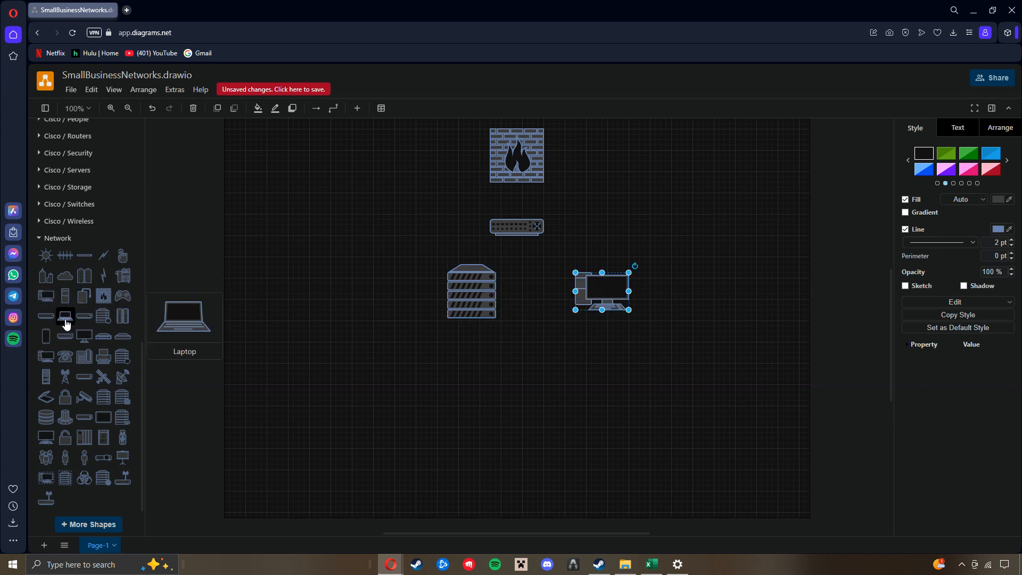
left_click_drag(46, 296, 106, 294)
left_click_drag(590, 346, 575, 344)
left_click_drag(45, 295, 575, 417)
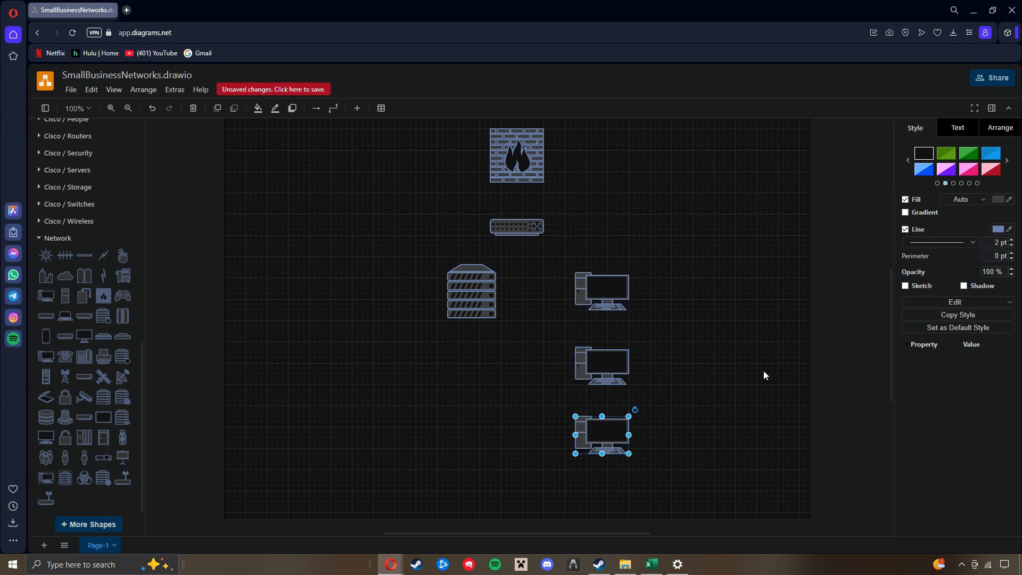
- Add a printer to the right of the uppermost PC, level with it
scroll(755, 368, "down", 2)
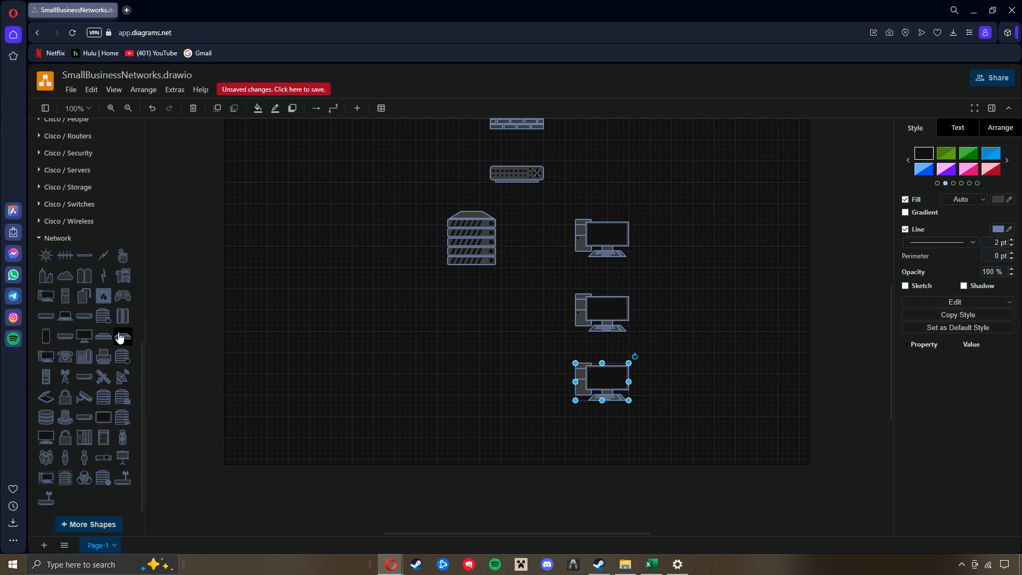
mouse_move(104, 362)
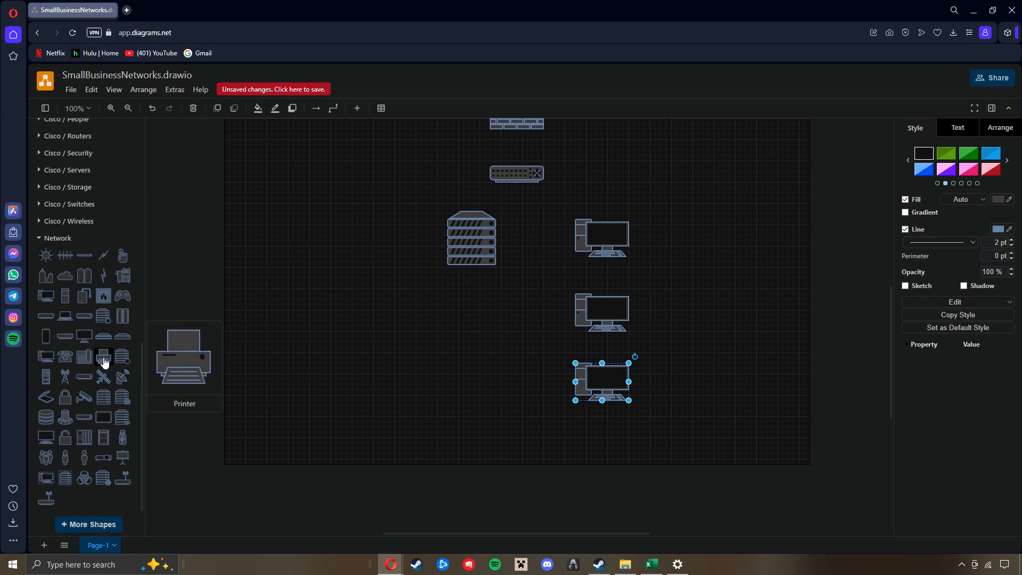
left_click_drag(104, 362, 662, 212)
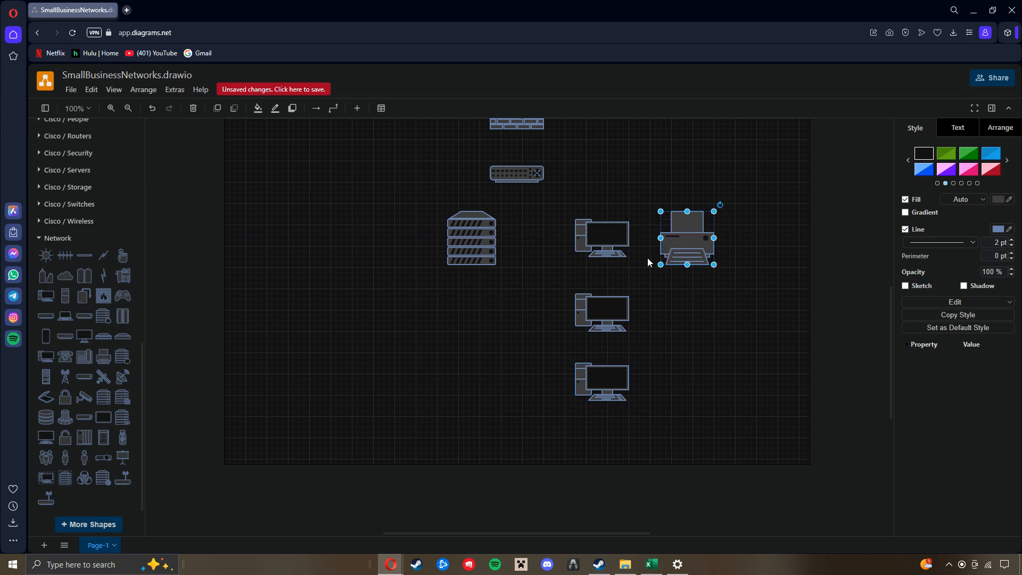
- Connect the router down to the firewall and the firewall down to the switch with arrows
scroll(641, 330, "up", 3)
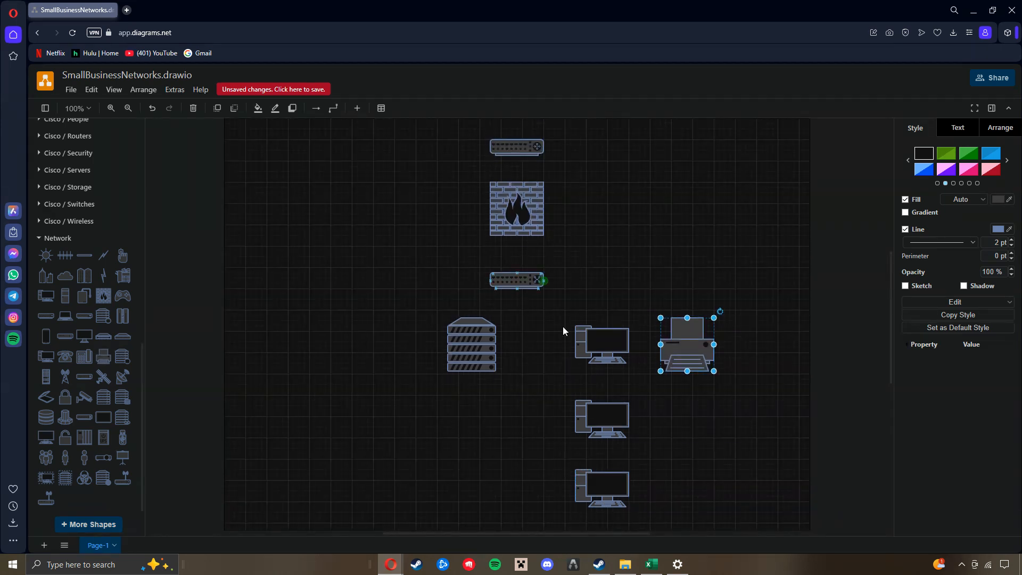
scroll(589, 326, "down", 2)
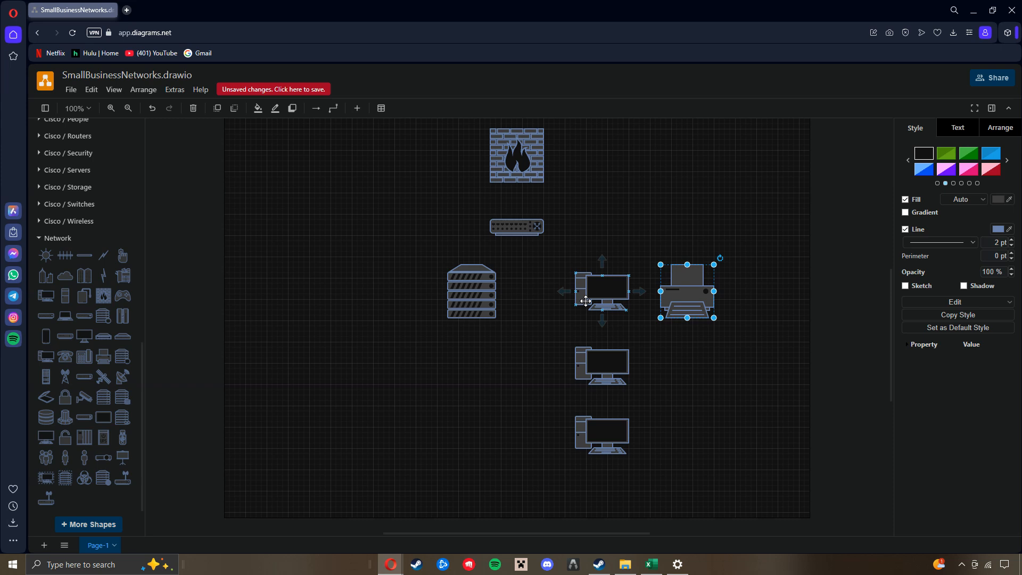
scroll(557, 262, "up", 2)
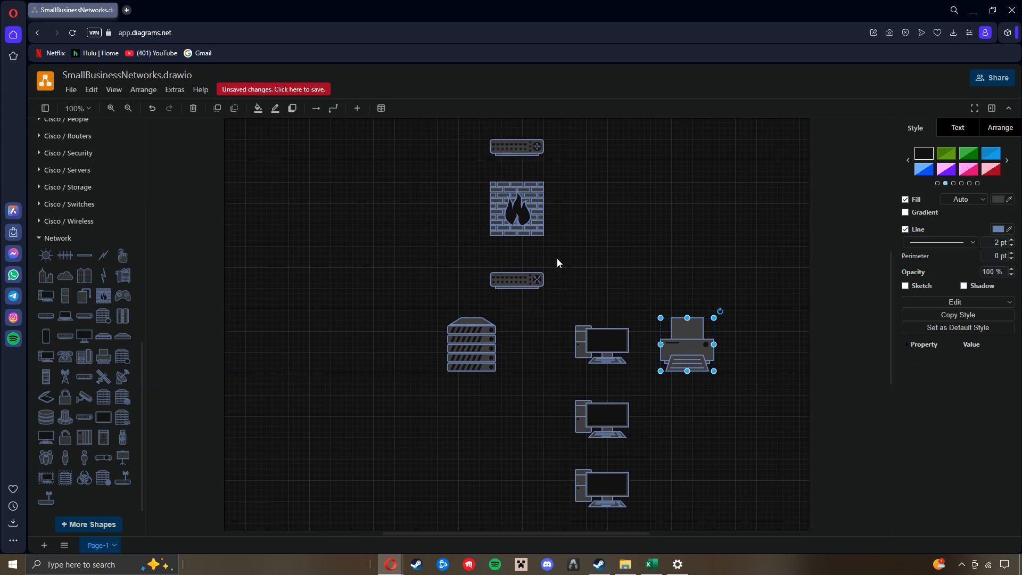
left_click(517, 151)
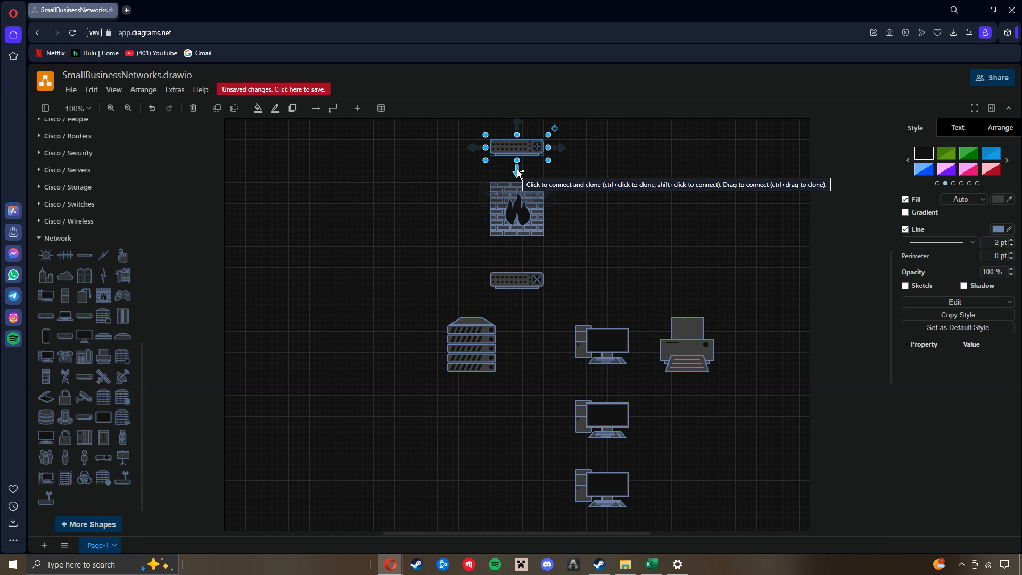
left_click(517, 171)
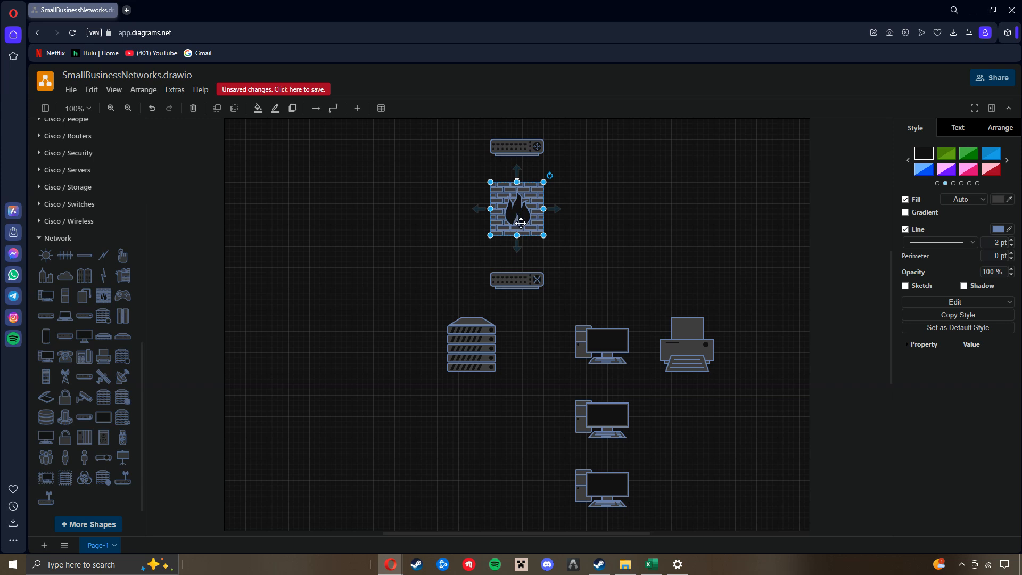
left_click(518, 247)
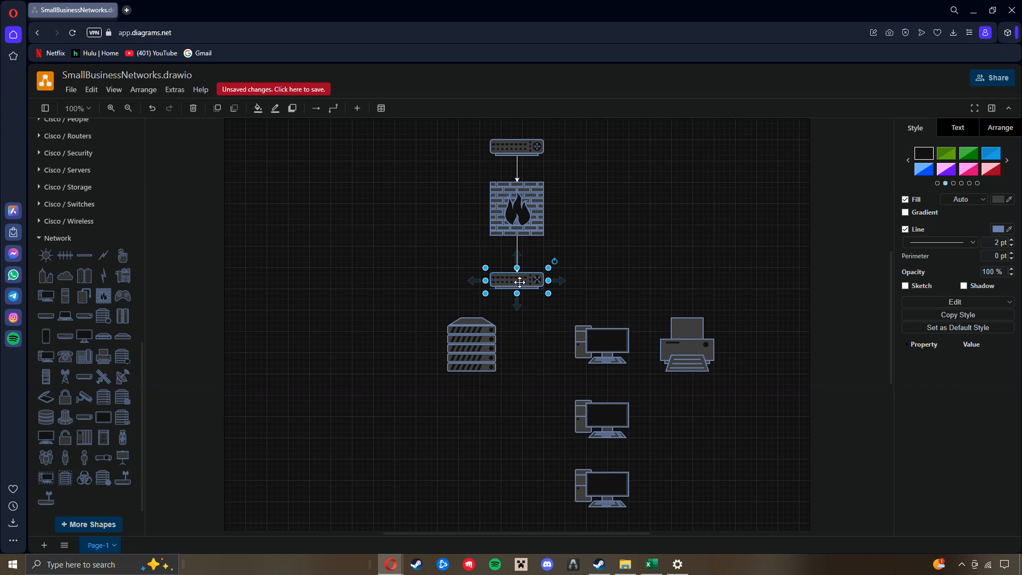
- Connect the left side of the switch to the top of the server with a right-angled arrow
scroll(520, 282, "down", 2)
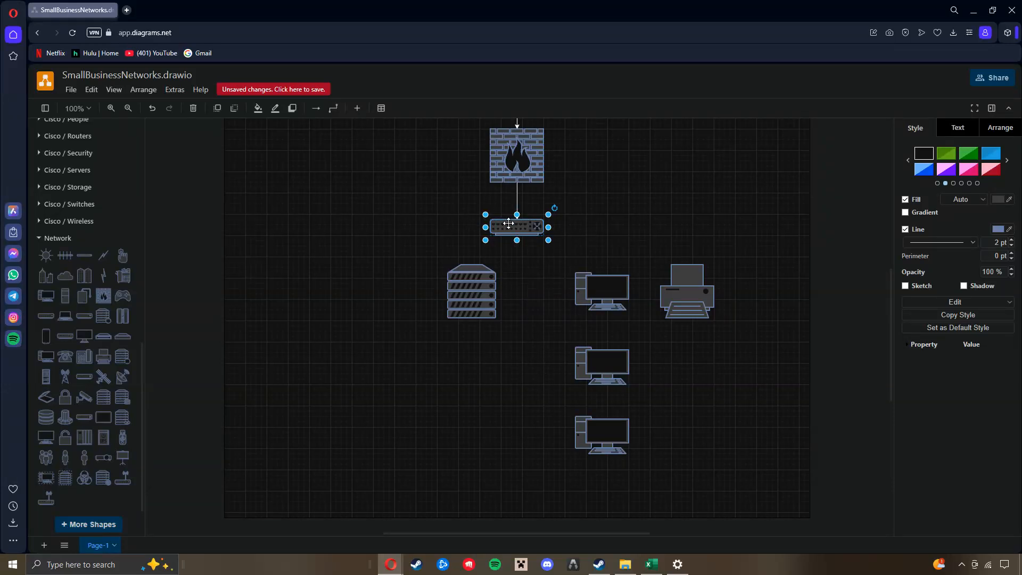
mouse_move(467, 240)
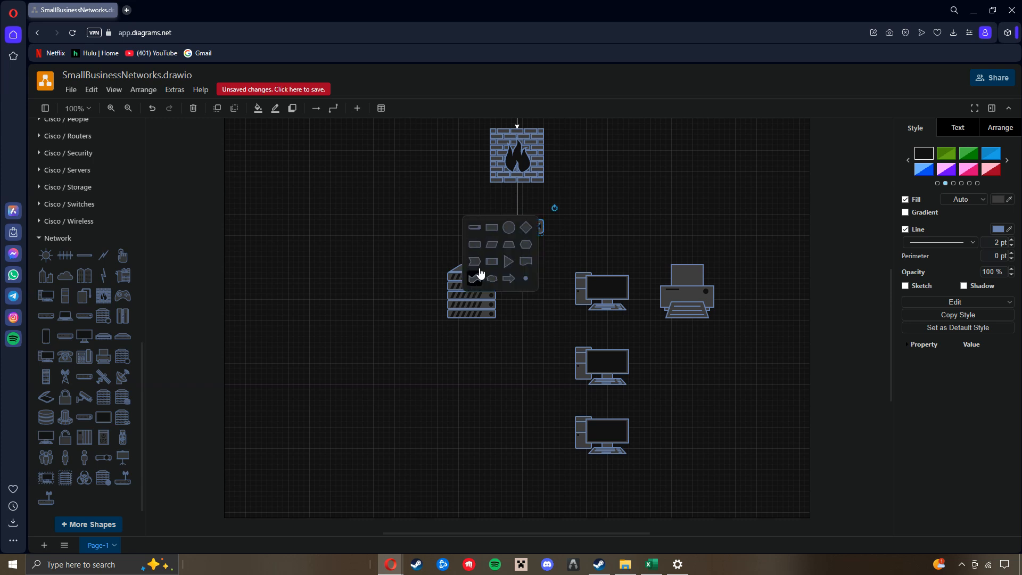
left_click(499, 253)
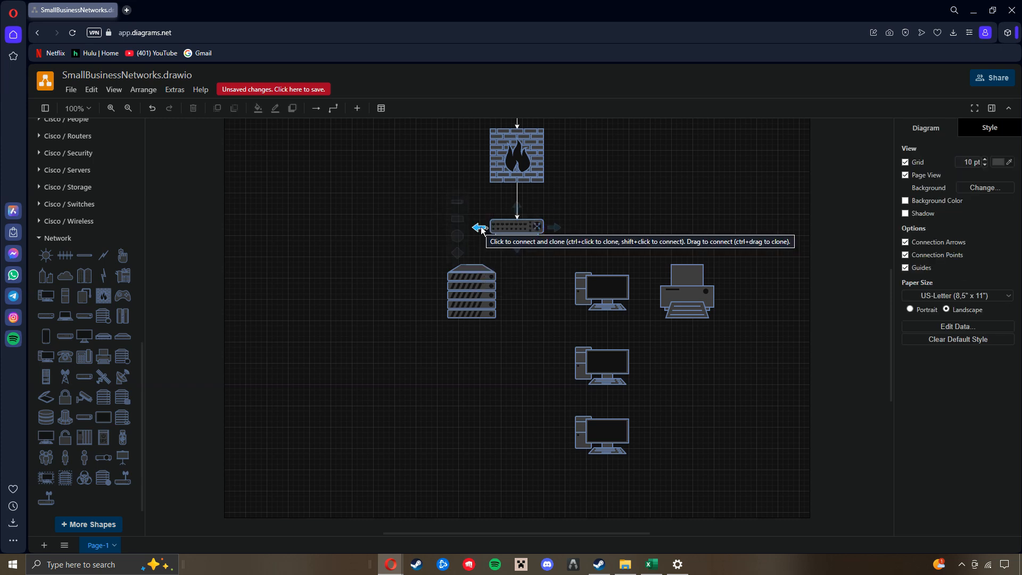
left_click(471, 262)
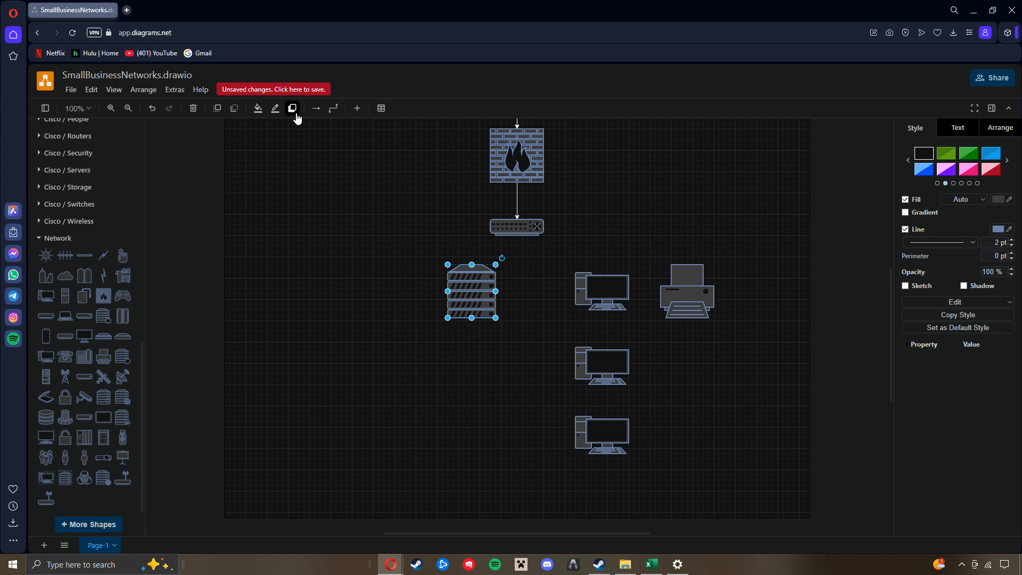
left_click(332, 110)
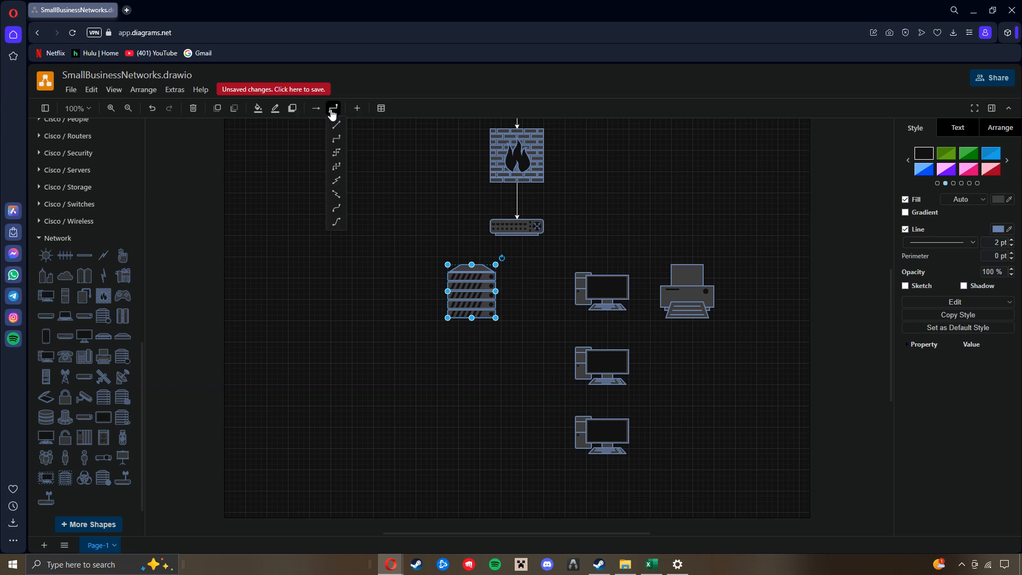
left_click(335, 136)
left_click(506, 227)
mouse_move(481, 228)
left_mouse_down()
mouse_move(472, 270)
mouse_move(487, 248)
mouse_move(467, 224)
left_mouse_up()
- Connect the switch to the uppermost PC and to the printer with right-angled arrows entering each from above
left_click(521, 229)
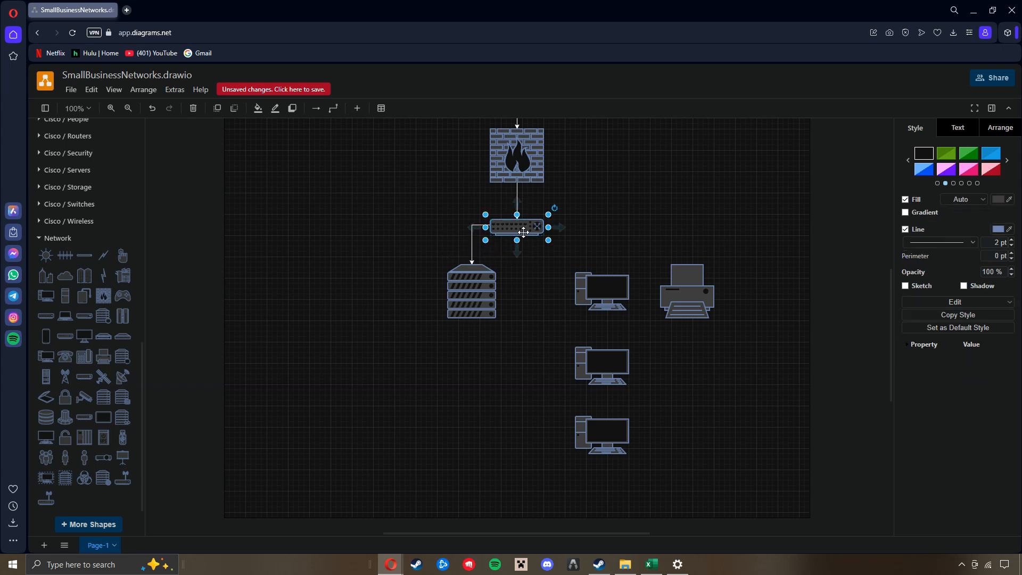
left_click_drag(516, 250, 586, 295)
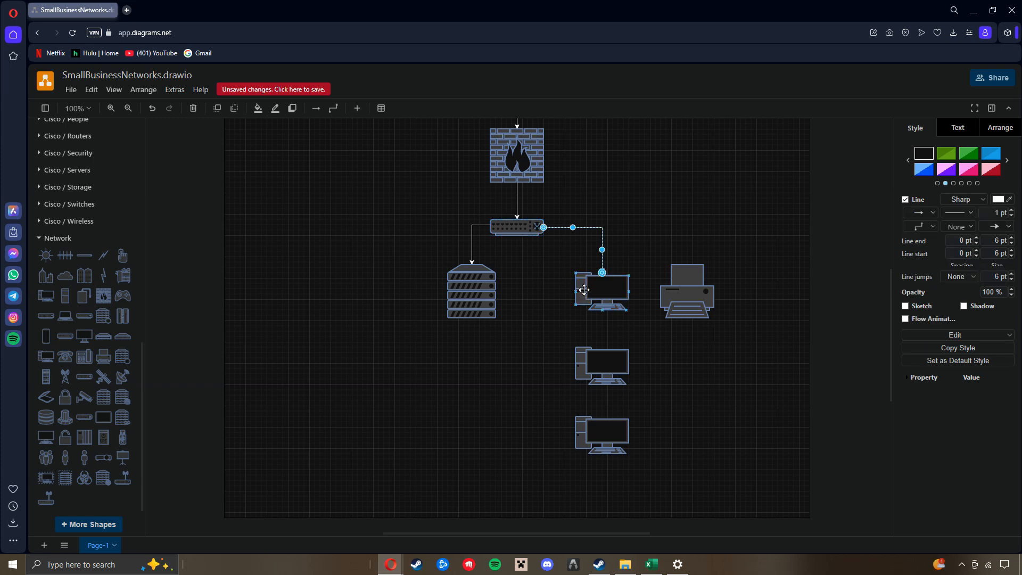
left_click(517, 227)
left_click_drag(556, 227, 689, 269)
- Connect the switch to the middle and lowest PCs, routing both arrows from its underside into the left sides of the PCs
left_click(529, 234)
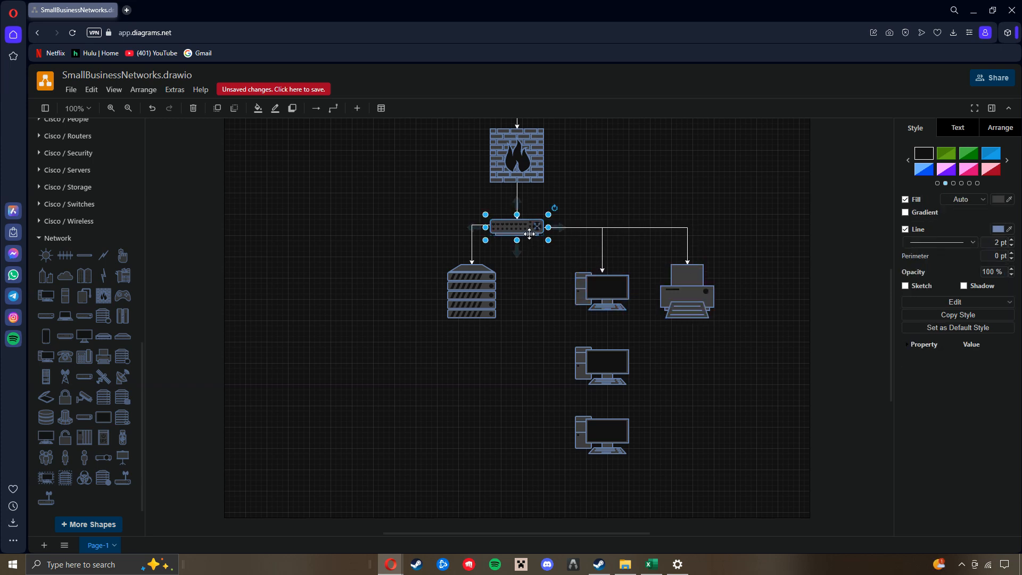
left_click_drag(518, 248, 599, 366)
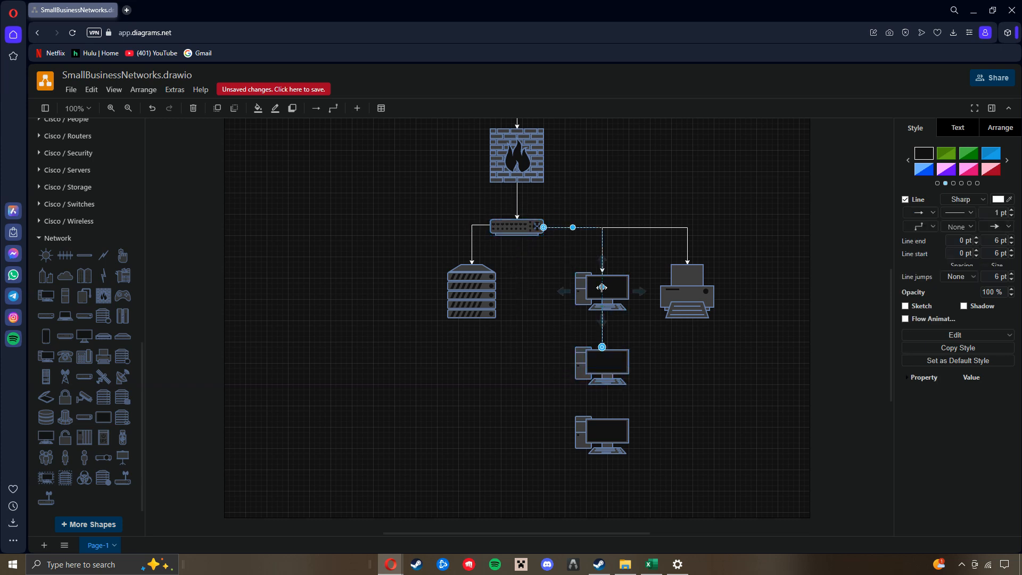
left_click_drag(601, 287, 526, 328)
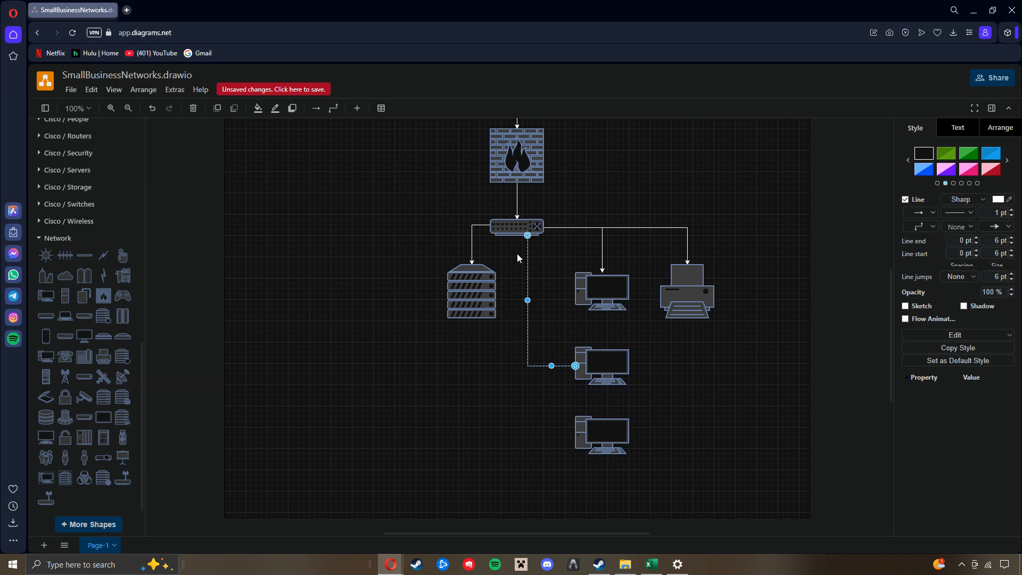
left_click(523, 227)
left_click_drag(519, 251, 599, 434)
left_click_drag(602, 321, 517, 363)
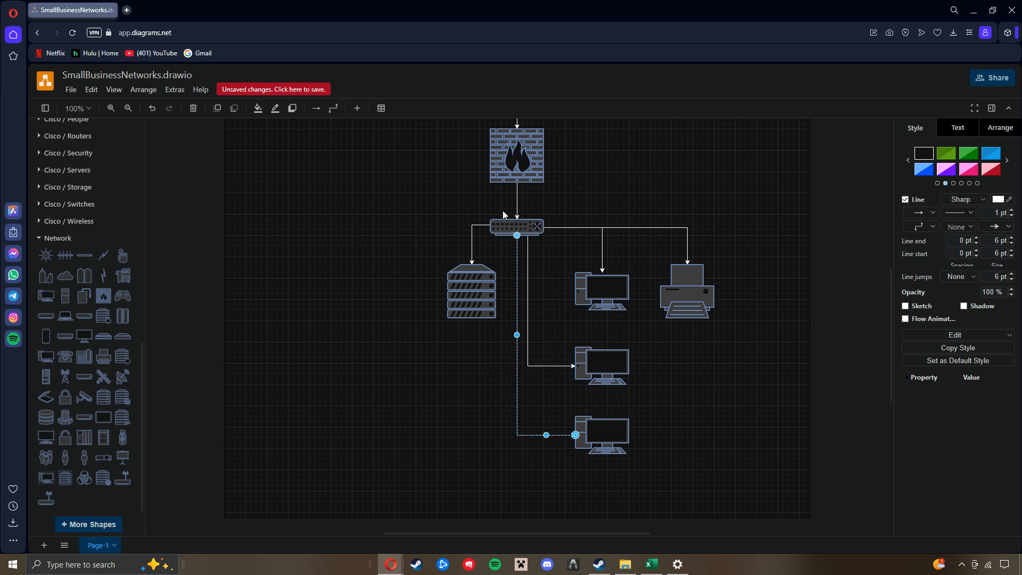
- Connect the printer to the uppermost PC with a straight arrow pointing at the PC
left_click(668, 292)
left_click_drag(652, 296, 626, 290)
scroll(668, 366, "up", 2)
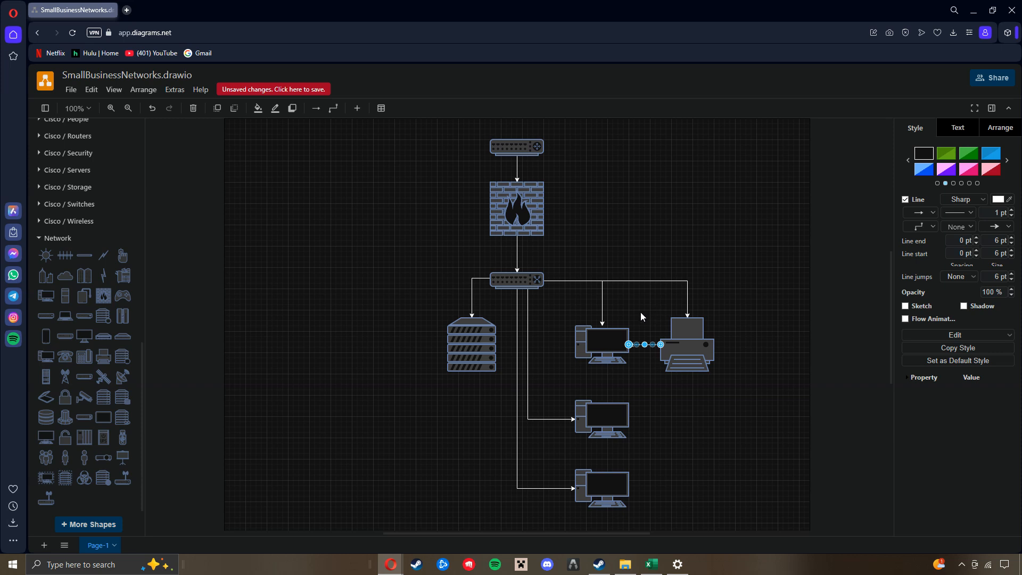
- Label the router-to-firewall arrow "Internet WAN" and the firewall-to-switch arrow "Internet LAN"
double_click(516, 166)
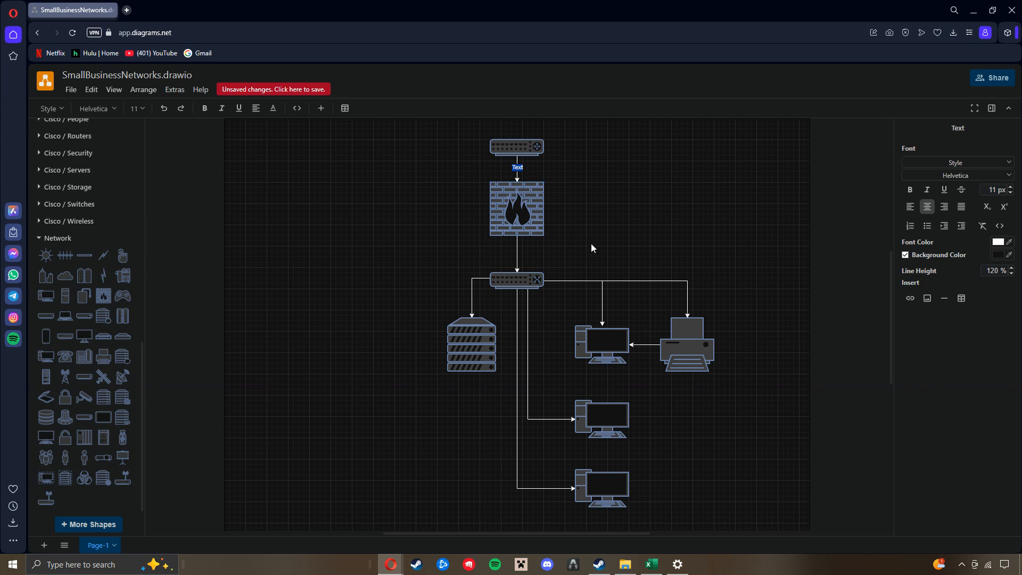
type("Internet WAN")
left_click(518, 250)
double_click(517, 251)
type("Intern")
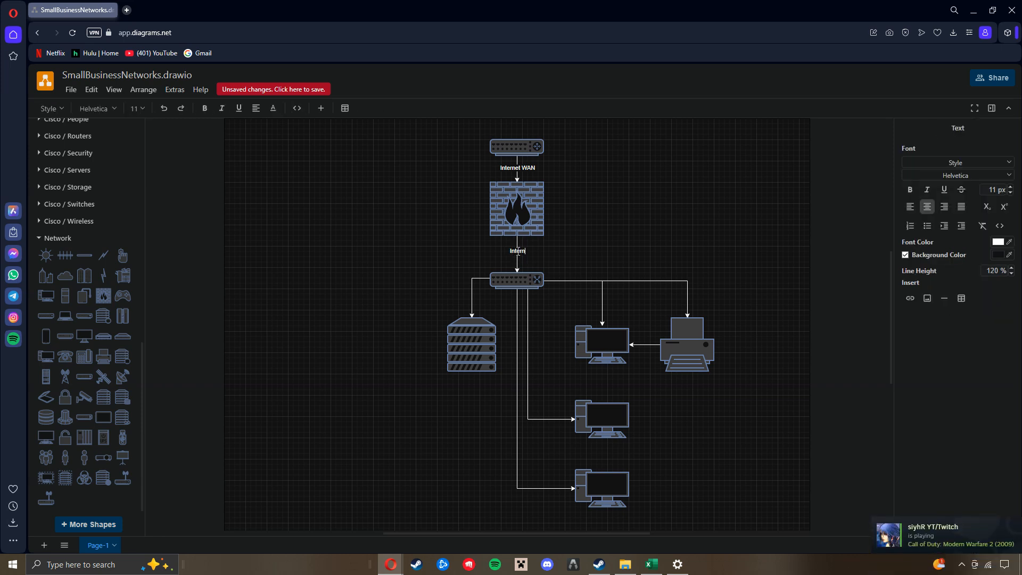
type("et LAN")
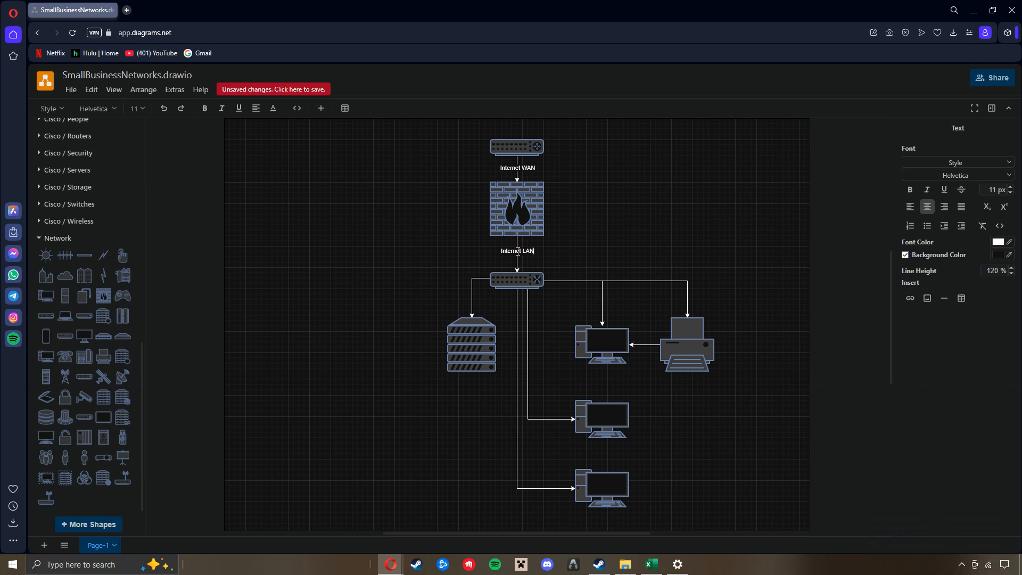
- Label the arrows from the switch to the server, the lowest PC and the middle PC "Ethernet"
double_click(475, 291)
type("Ethernet")
double_click(517, 310)
type("Ethernet")
double_click(528, 331)
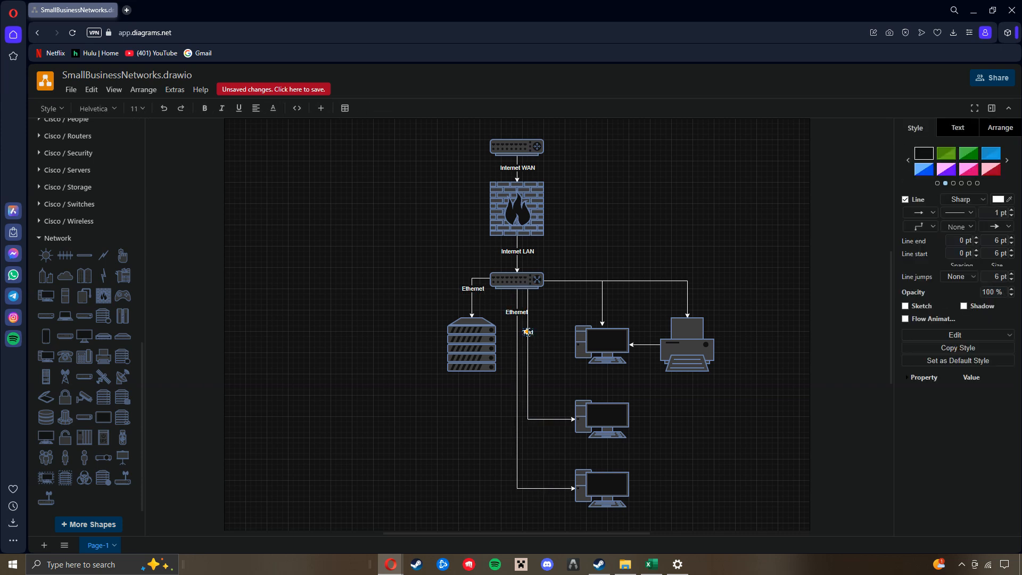
type("Ethernet")
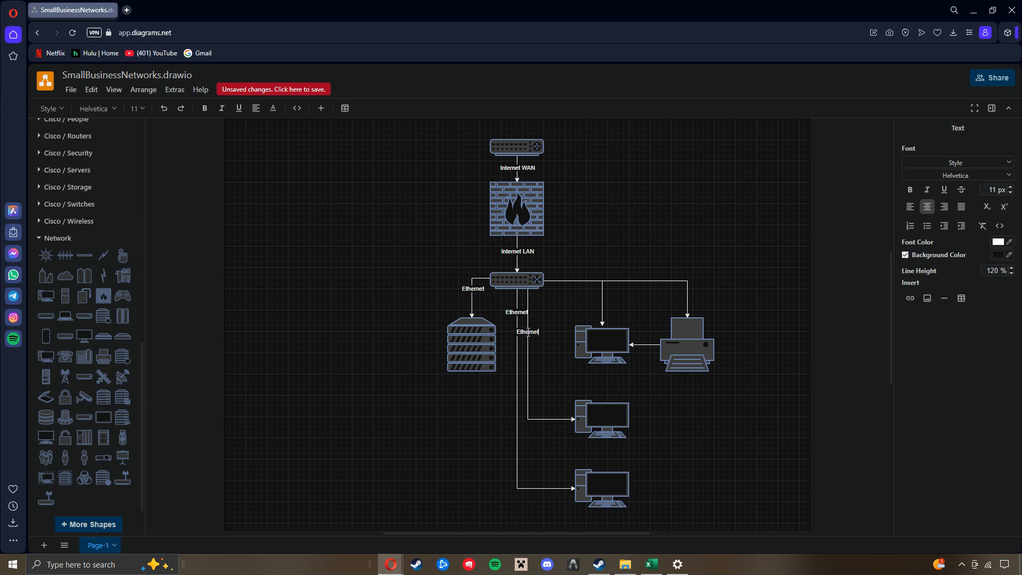
- Label the arrows from the switch to the uppermost PC and to the printer "Ethernet"
left_click(601, 294)
double_click(602, 293)
type("Ethernet")
left_click(683, 296)
double_click(683, 296)
type("Ethernet")
left_click(535, 346)
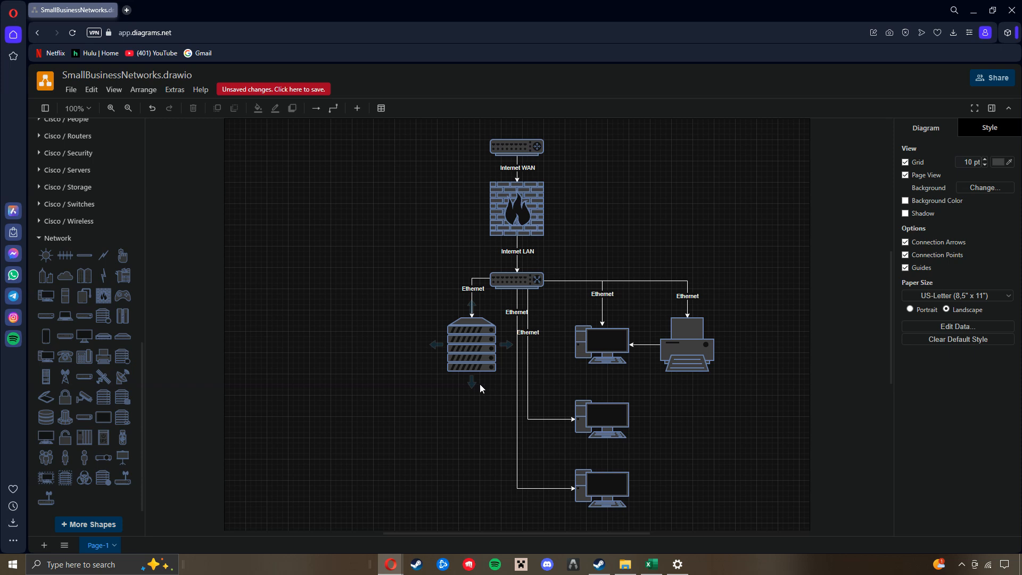
- Label the server with the IP address 192.168.1.10 and copy that address for reuse
left_click(475, 360)
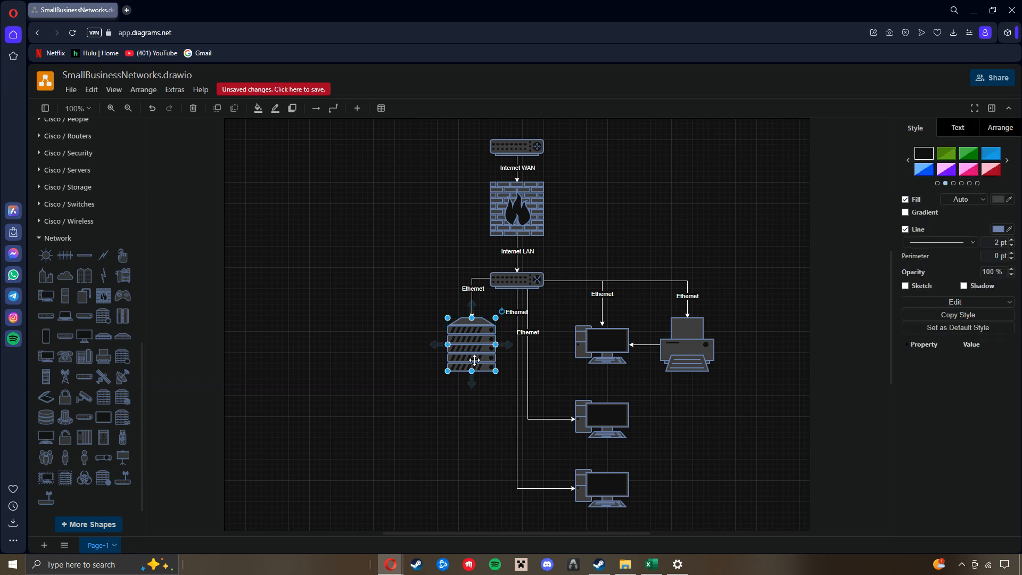
double_click(474, 360)
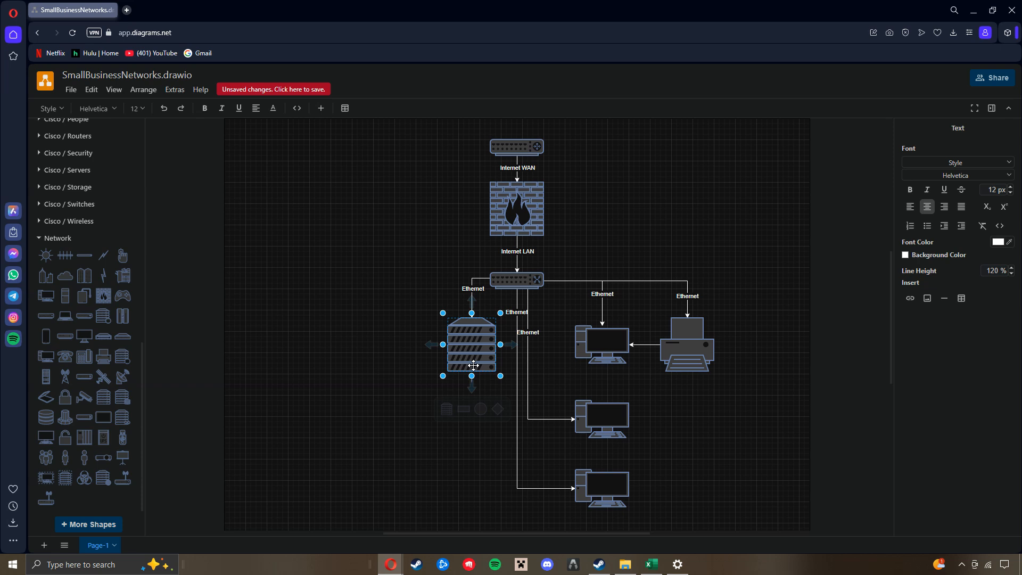
type("192.168")
type(".1.10")
double_click(478, 379)
key("ctrl+c")
- Label the uppermost PC 192.168.1.20 and the middle PC 192.168.1.21, reusing the copied address
left_click(609, 345)
double_click(608, 345)
key("ctrl+v")
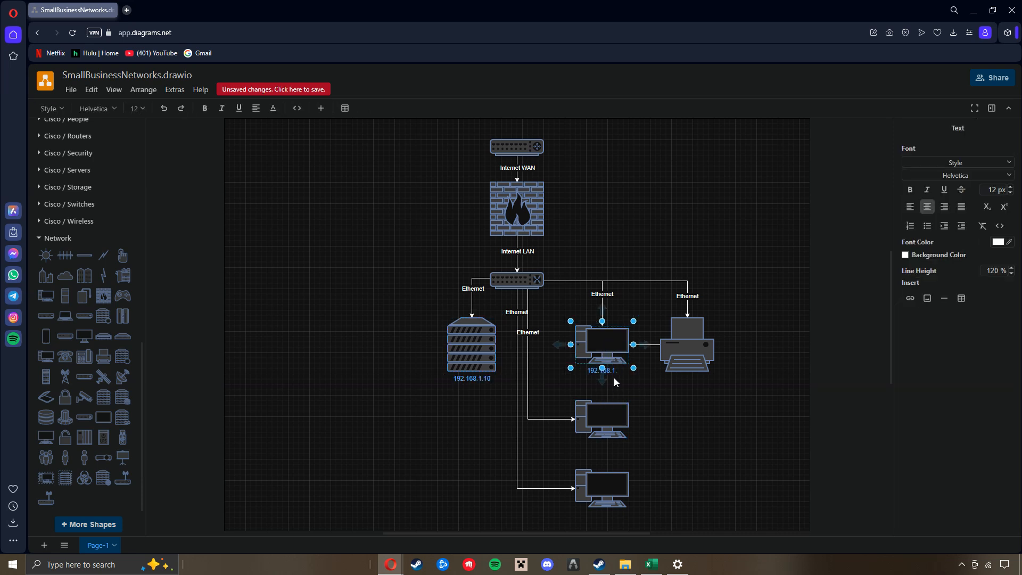
left_click(604, 418)
double_click(604, 417)
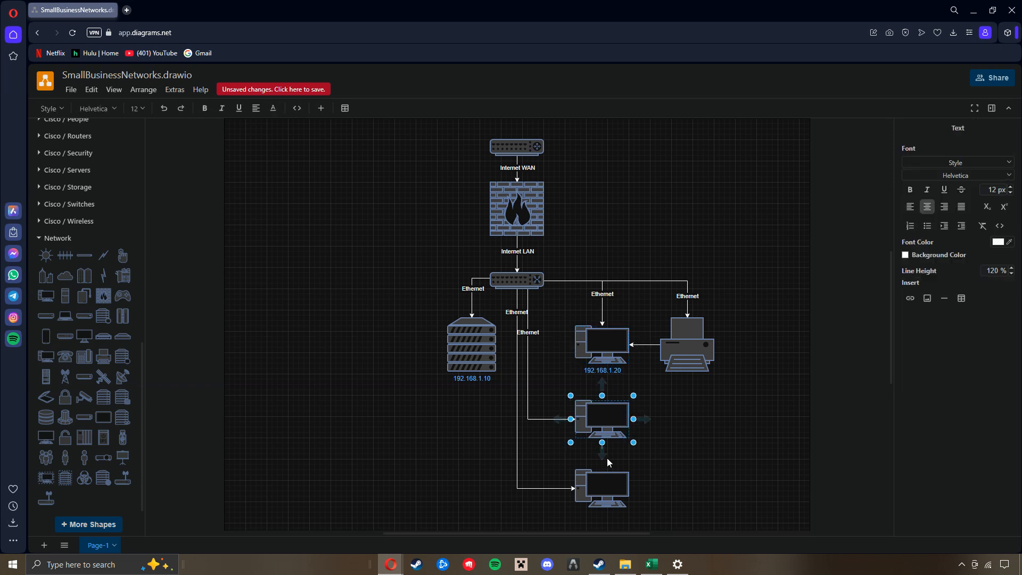
key("ctrl+v")
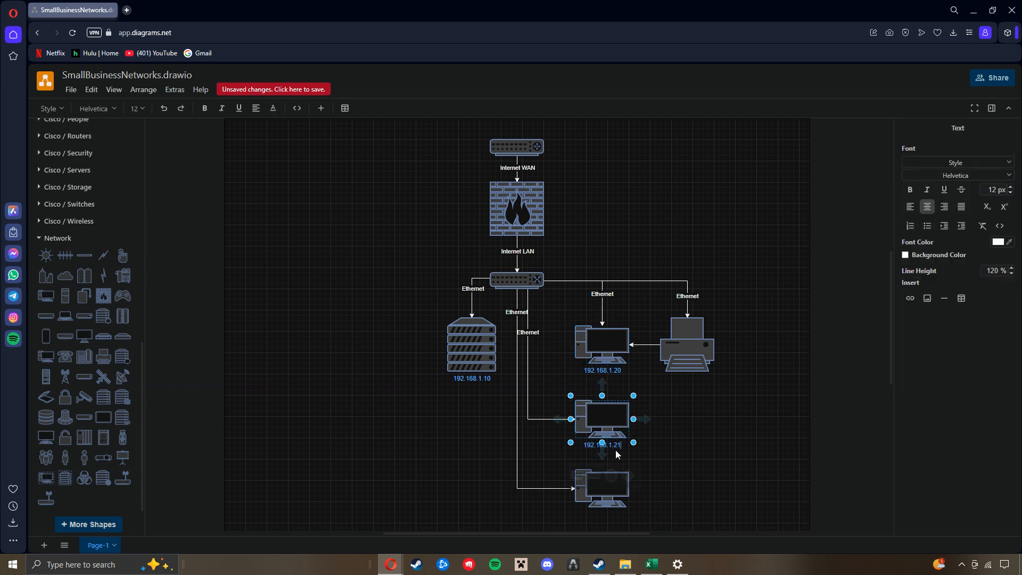
- Label the lowest PC 192.168.1.22, reusing the copied address
double_click(613, 498)
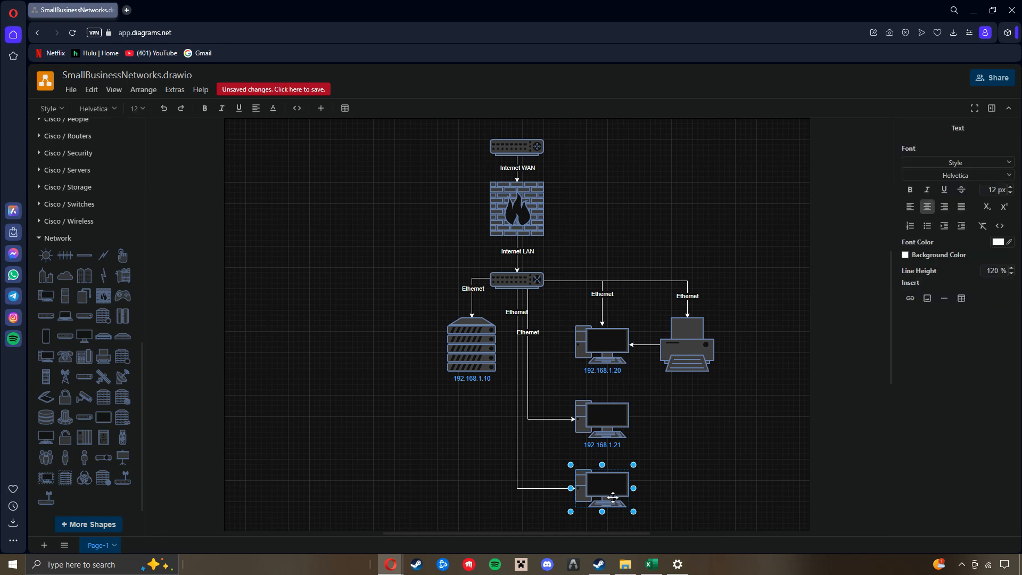
key("ctrl+v")
key("BackSpace")
key("BackSpace")
type("22")
- Label the printer 192.168.1.50 by pasting the copied address and changing its last number
scroll(692, 372, "down", 2)
left_click(687, 306)
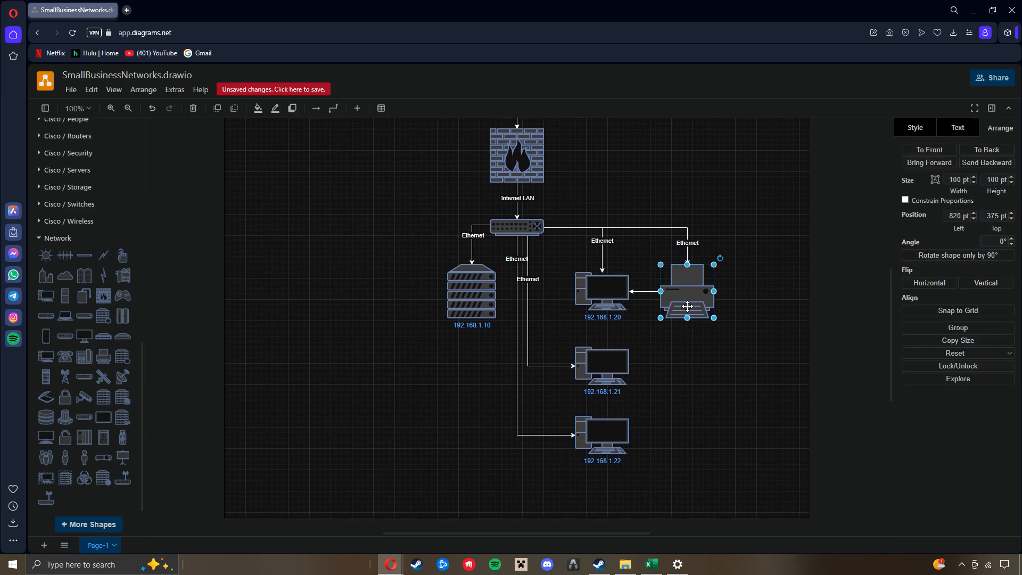
mouse_move(692, 329)
key("ctrl+v")
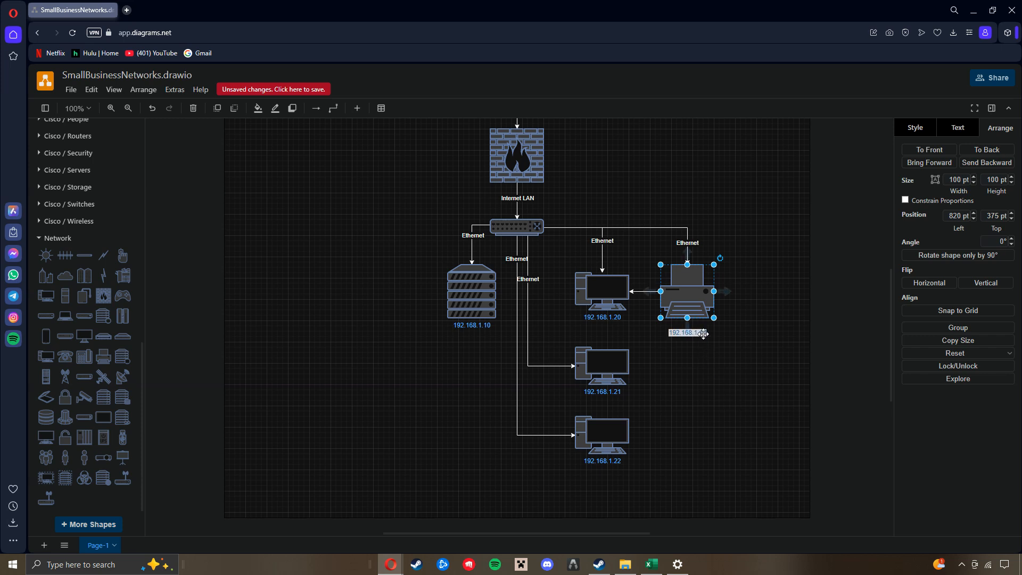
double_click(702, 333)
left_click(704, 333)
key("BackSpace")
key("BackSpace")
type("50")
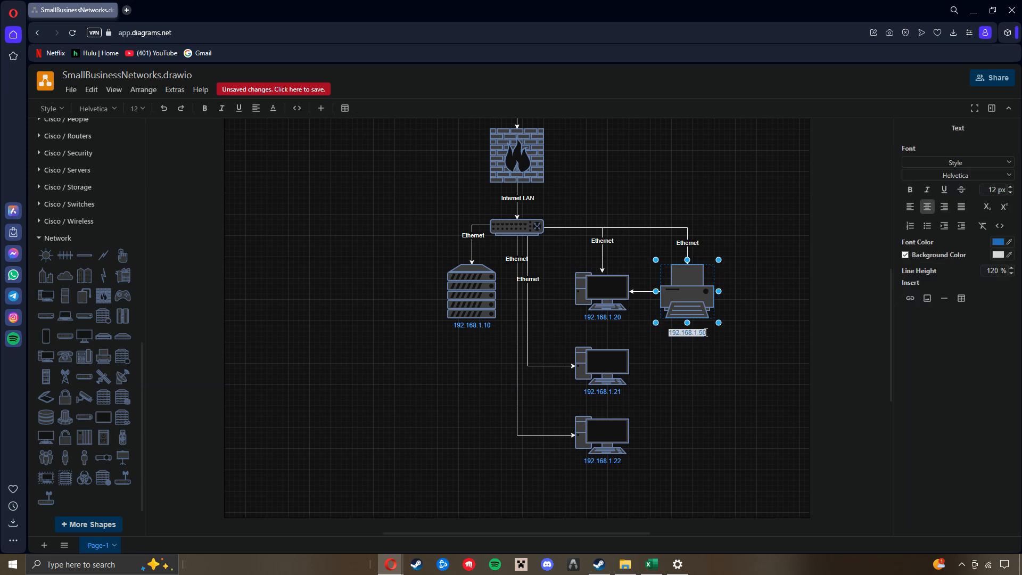
left_click(733, 374)
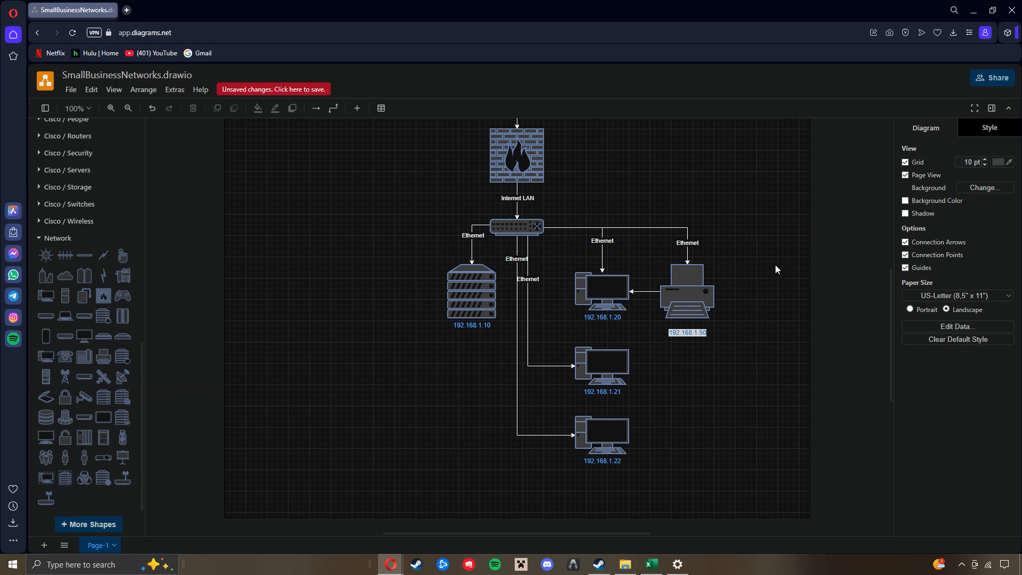
scroll(759, 290, "down", 1)
scroll(729, 289, "up", 2)
scroll(626, 337, "up", 2)
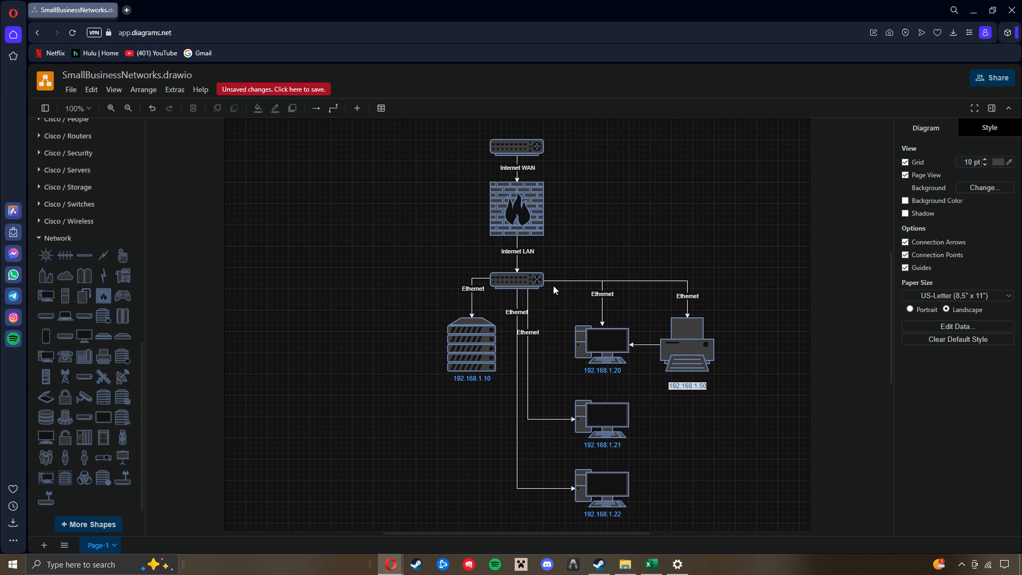
scroll(440, 292, "down", 2)
scroll(442, 296, "up", 3)
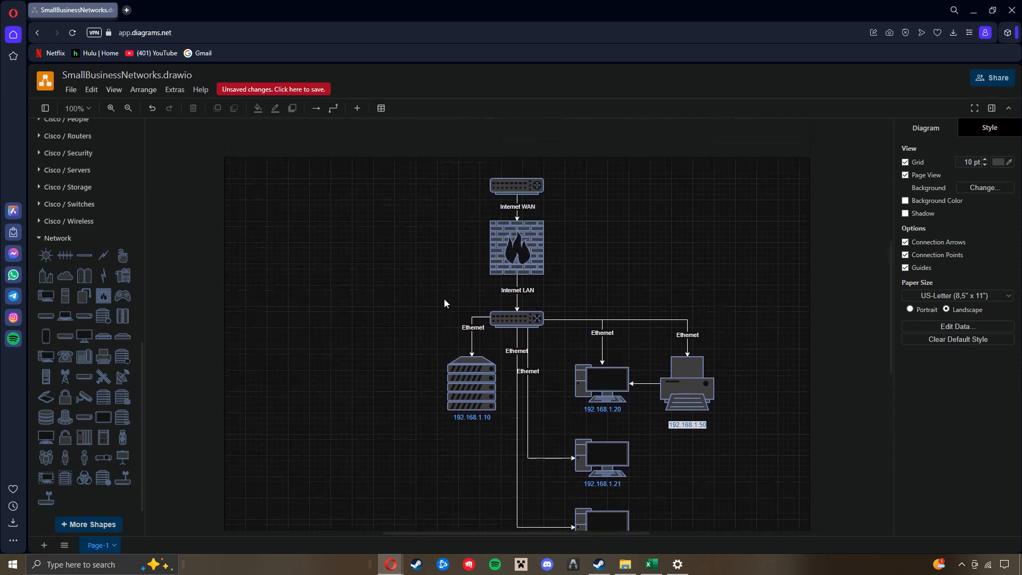
scroll(476, 274, "down", 1)
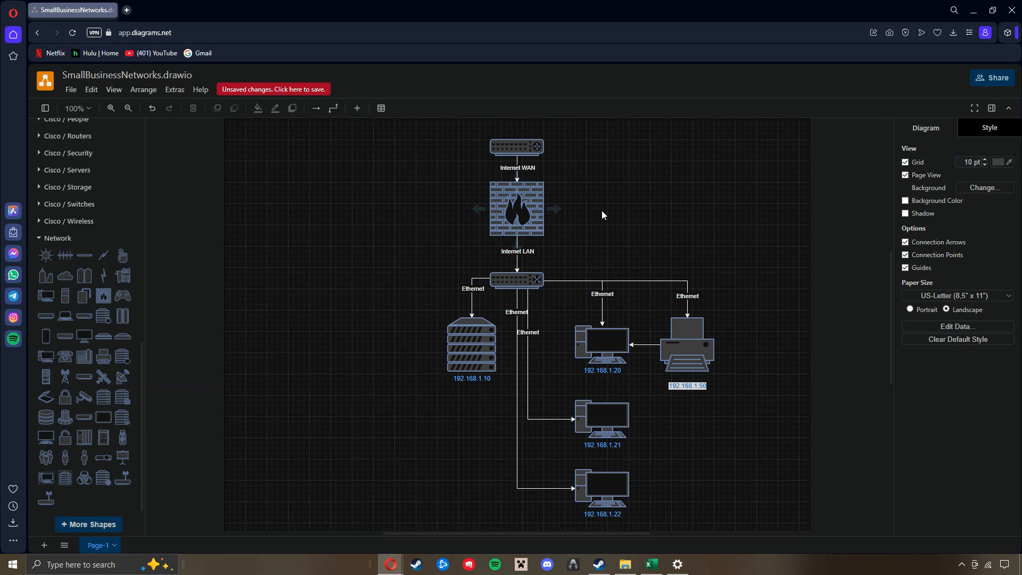
- Save the diagram as SmallBusinessNetworks.drawio in XML File (.drawio) format, with Download as the destination
left_click(71, 89)
left_click(103, 160)
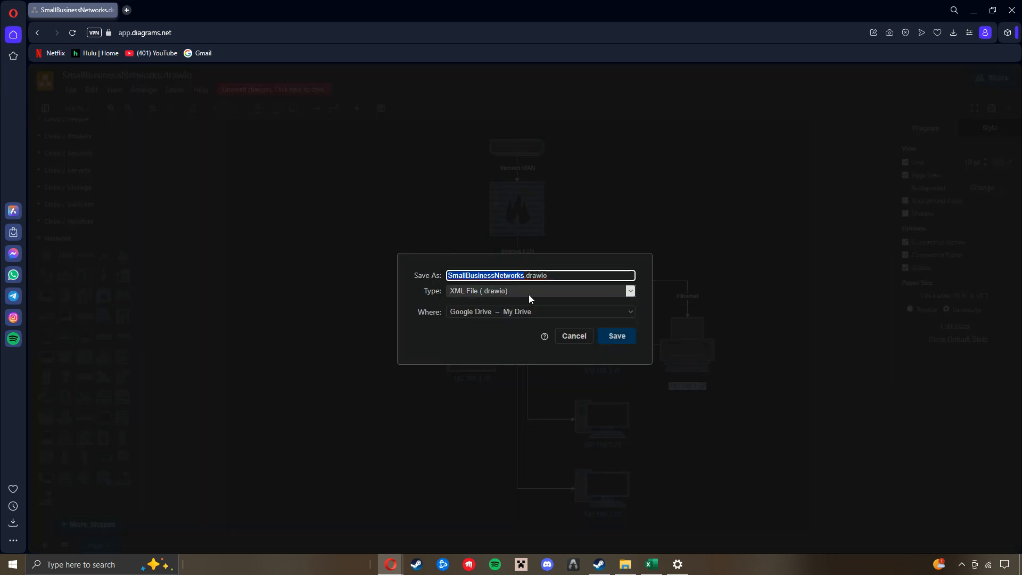
left_click(629, 312)
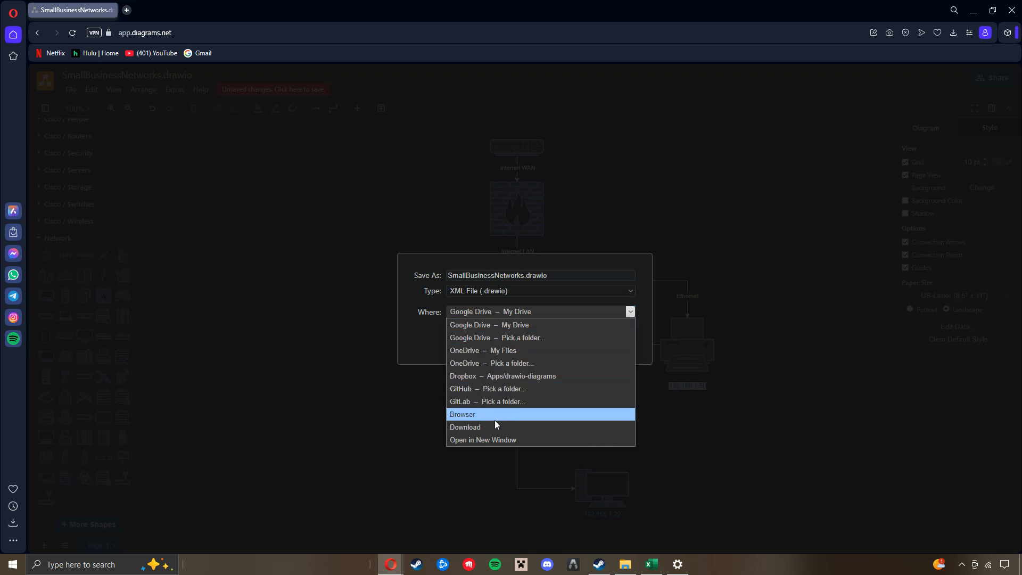
left_click(477, 426)
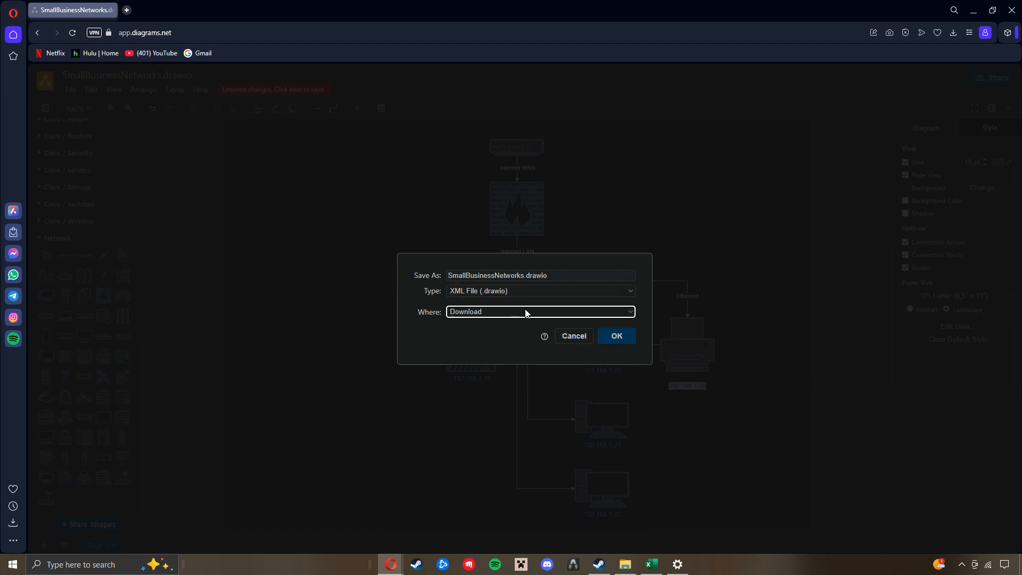
left_click(612, 335)
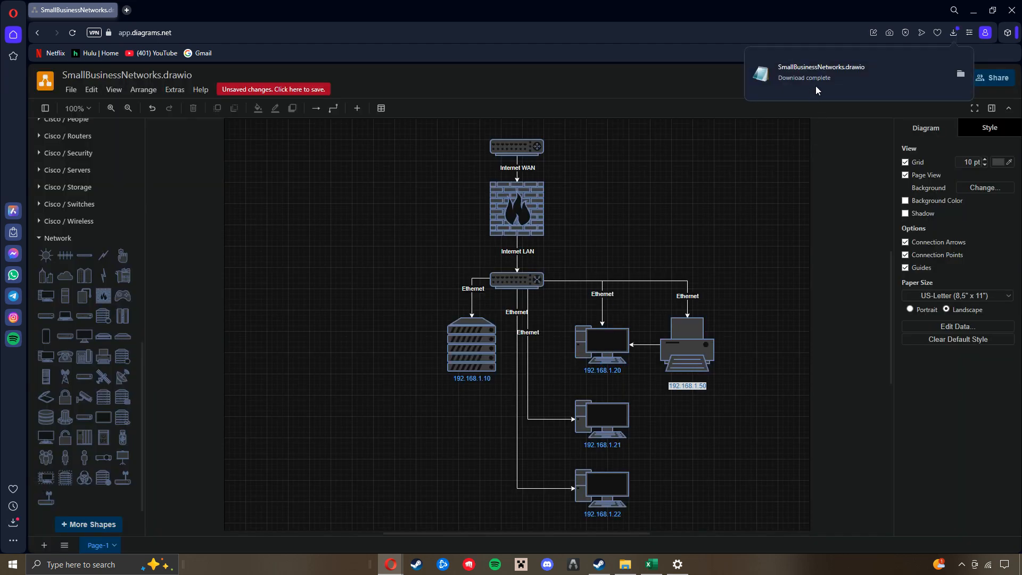
scroll(685, 270, "down", 2)
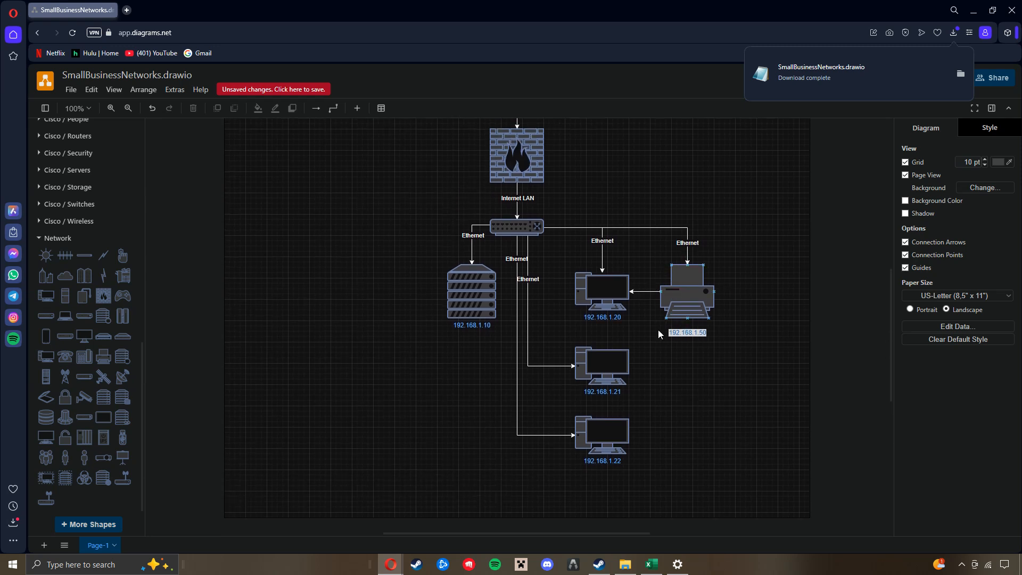
scroll(637, 331, "down", 1)
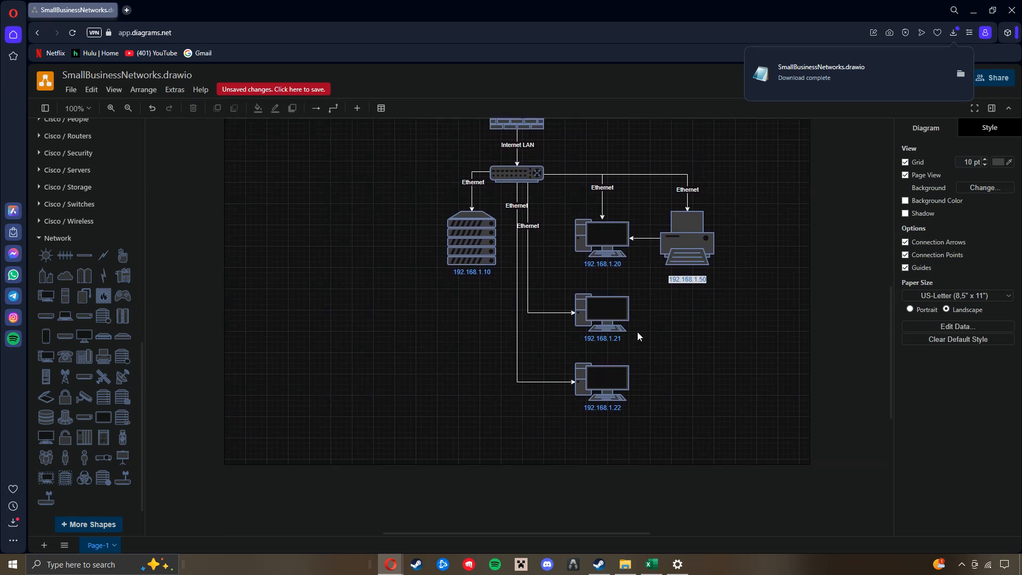